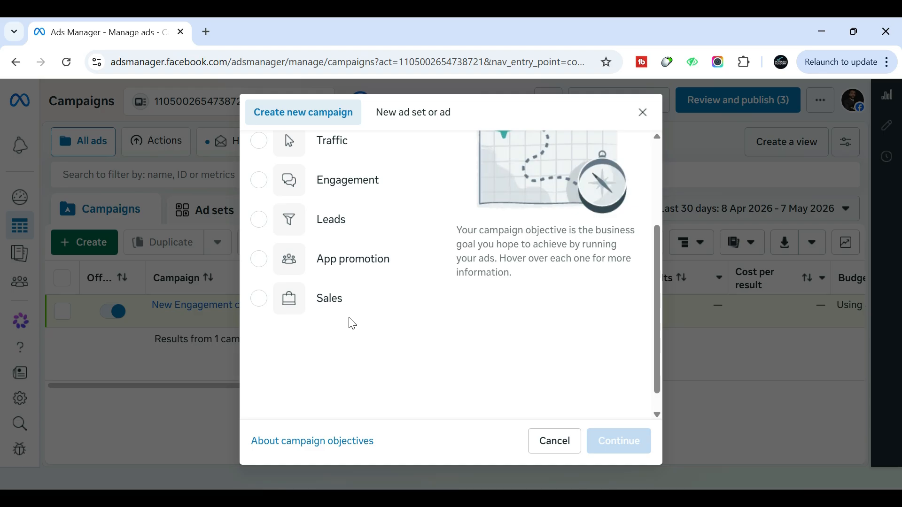
# Create a new campaign with the Sales objective and name it Wooden Plates Pakistan 2026
pyautogui.click(320, 309)
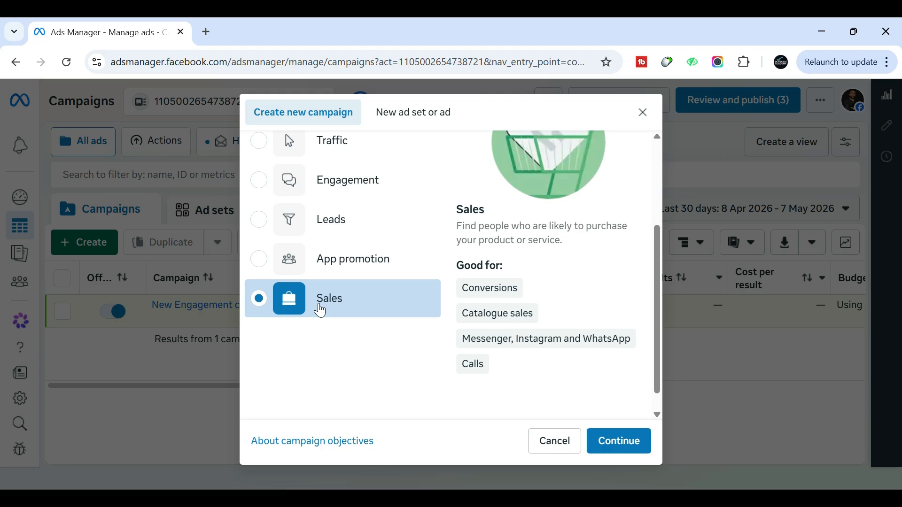
pyautogui.click(611, 436)
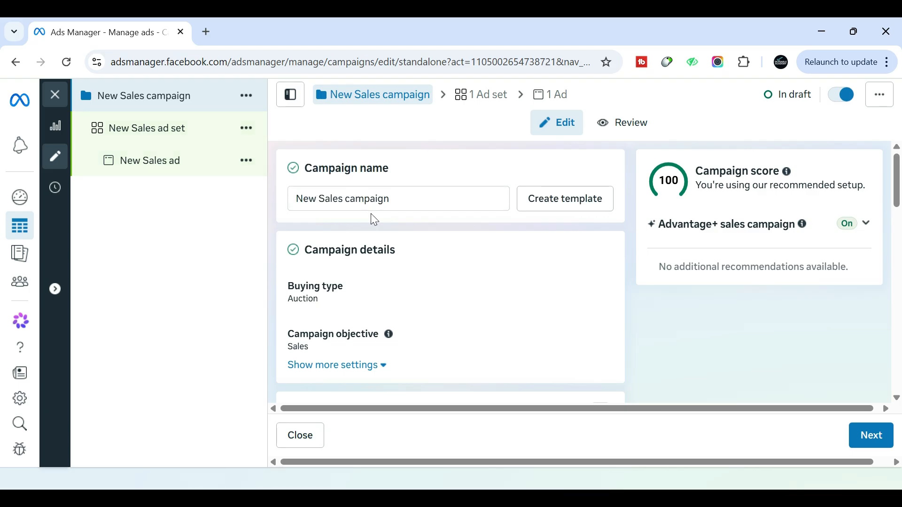
pyautogui.moveTo(404, 199); pyautogui.dragTo(295, 204)
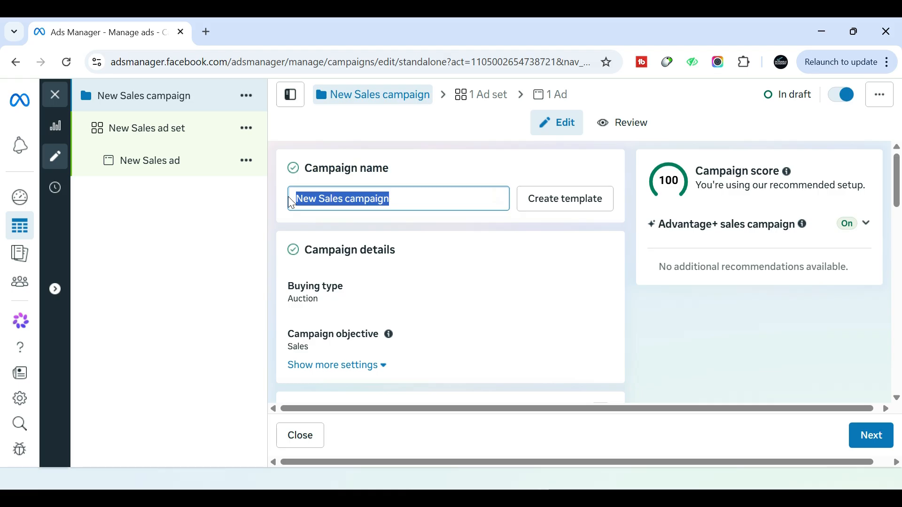
pyautogui.press('BackSpace')
pyautogui.write('Wooden Plates Pakistan 2026')
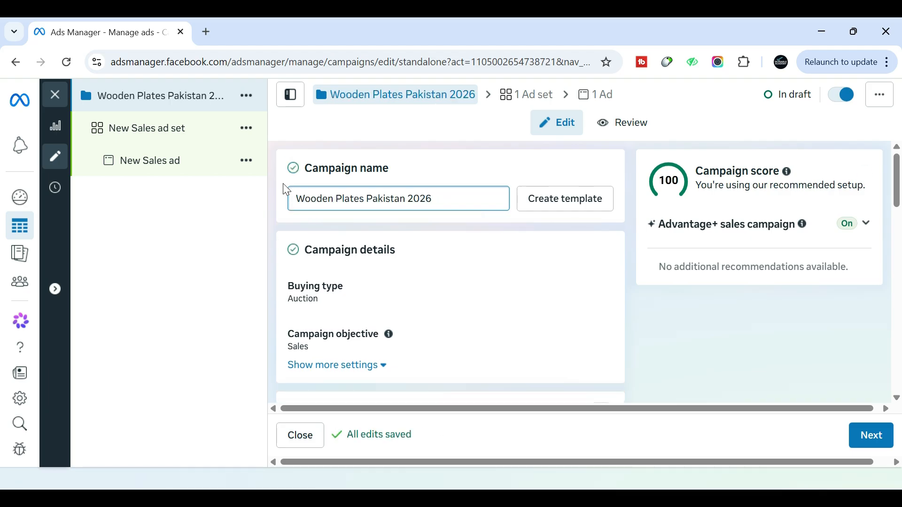
pyautogui.hotkey('ctrl', 'a')
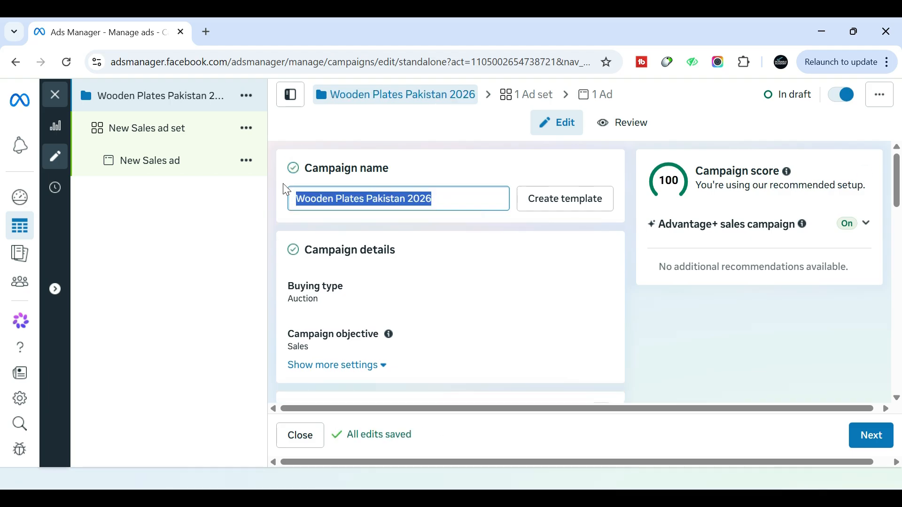
# Search Google for "riyal to pkr" in a new browser tab and copy the Saudi riyal equivalent of 1000 Pakistani rupees
pyautogui.scroll(-5, 416, 193)
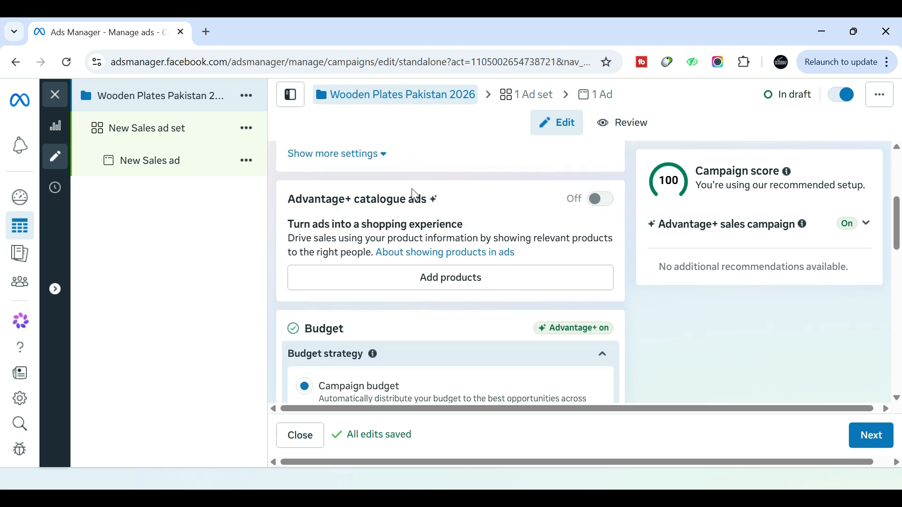
pyautogui.scroll(-2, 492, 234)
pyautogui.scroll(-2, 605, 258)
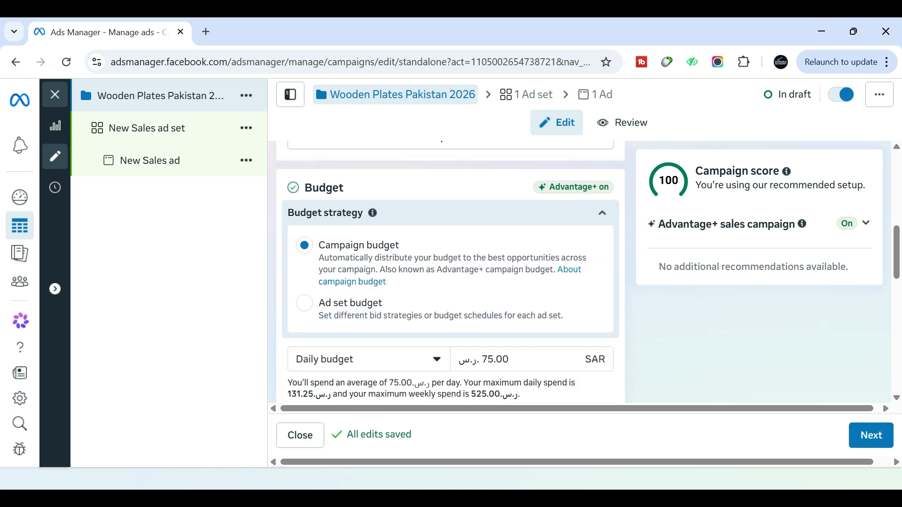
pyautogui.scroll(-2, 635, 322)
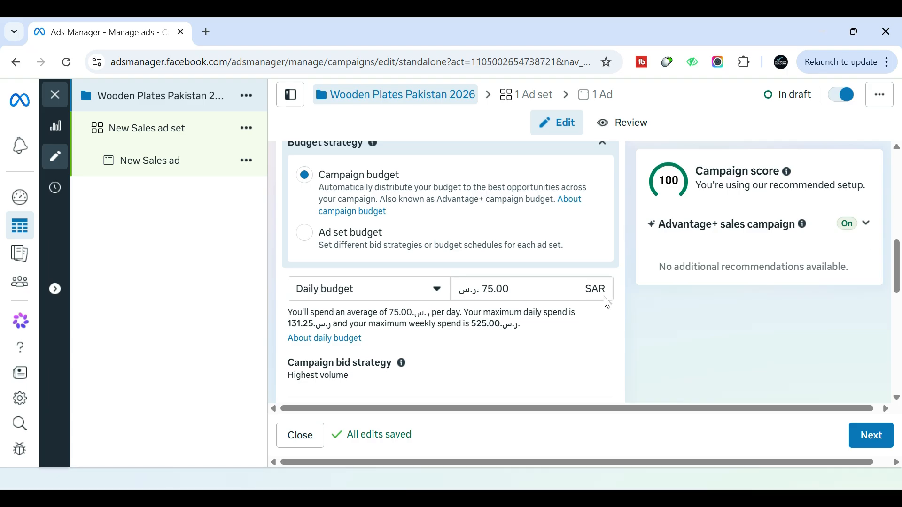
pyautogui.click(208, 32)
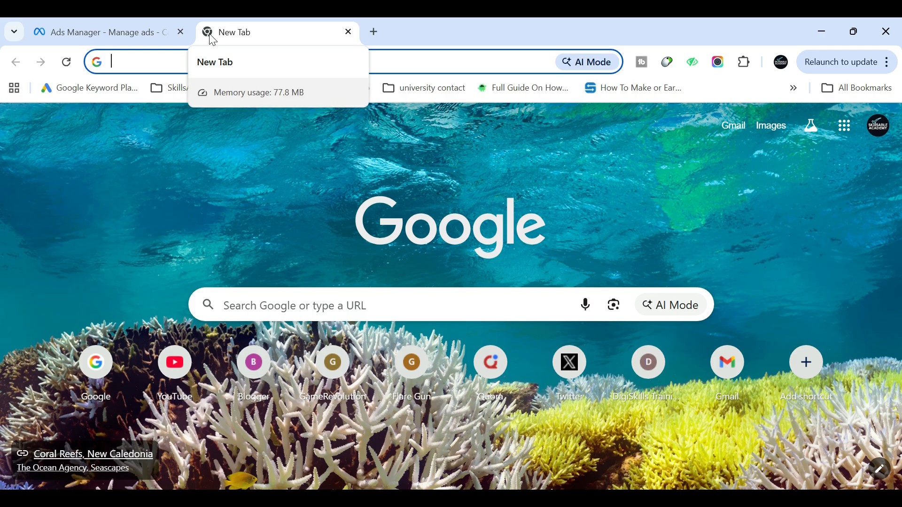
pyautogui.write('ri')
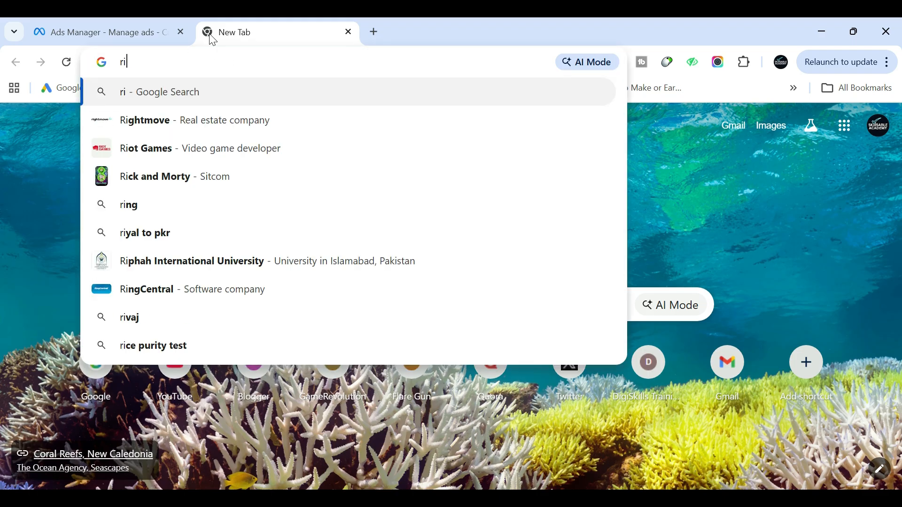
pyautogui.write('yal to pkr')
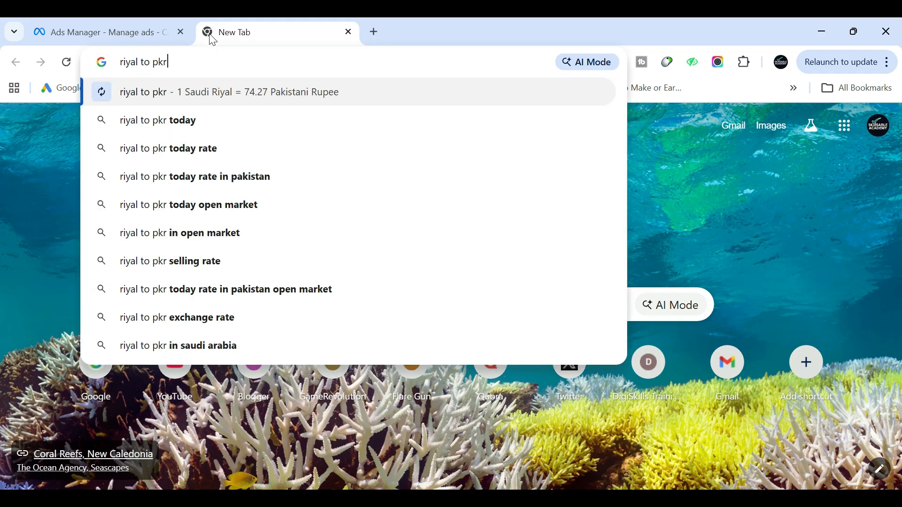
pyautogui.press('Return')
pyautogui.click(122, 376)
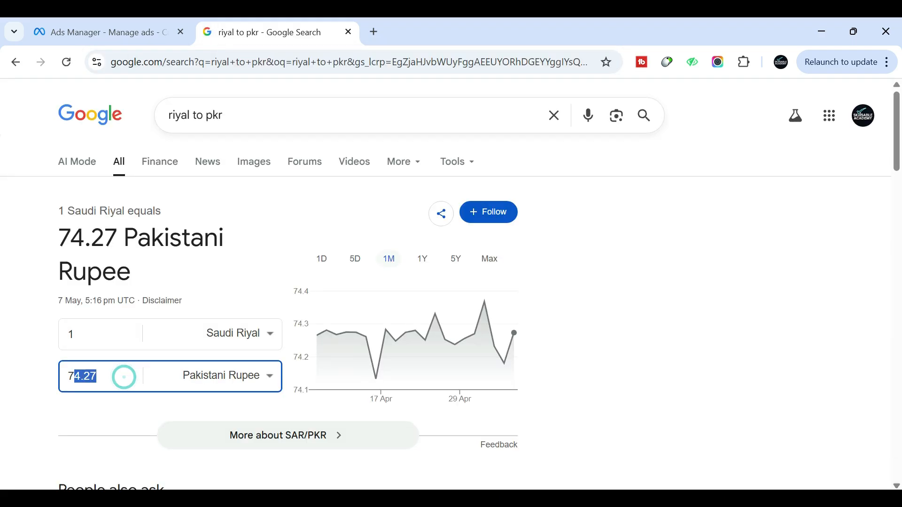
pyautogui.write('100')
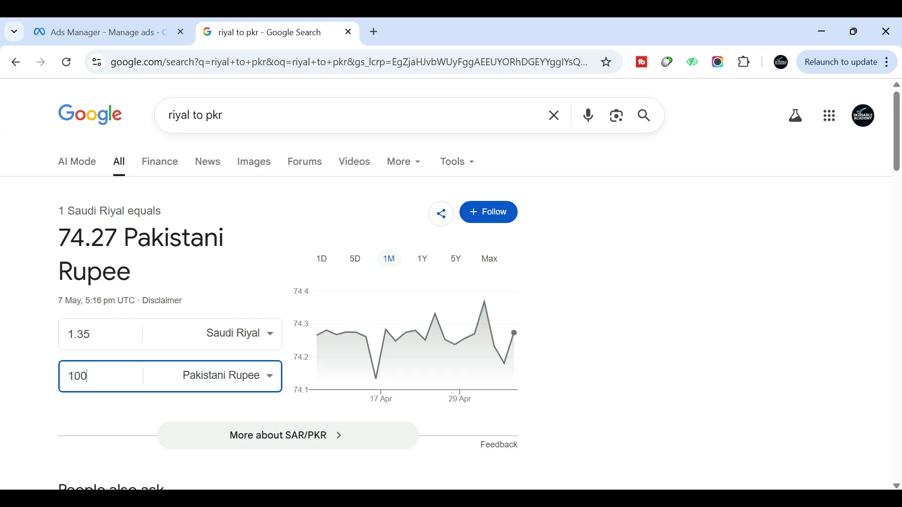
pyautogui.write('0')
pyautogui.click(108, 328)
pyautogui.hotkey('ctrl', 'c')
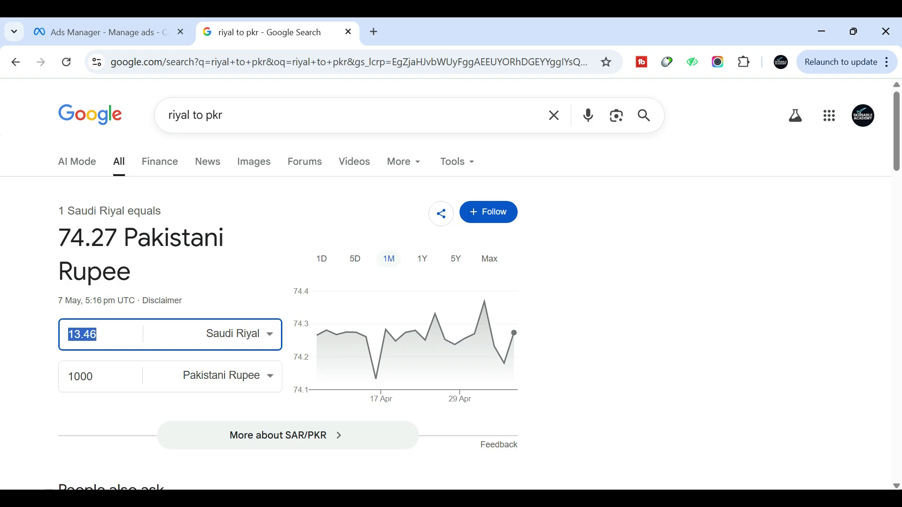
# Back in Ads Manager, set the campaign's daily budget to 13.46 SAR and continue to the ad set settings
pyautogui.click(71, 31)
pyautogui.doubleClick(484, 288)
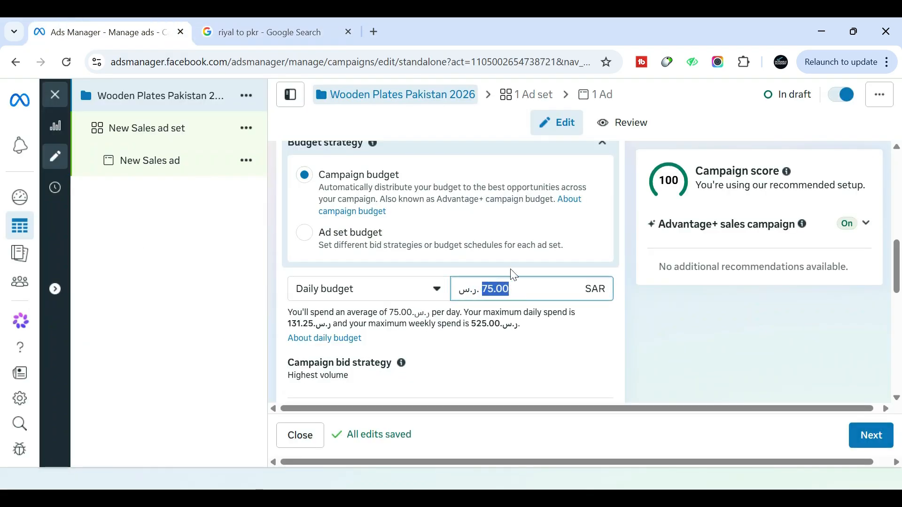
pyautogui.hotkey('ctrl', 'v')
pyautogui.click(588, 342)
pyautogui.scroll(-2, 564, 320)
pyautogui.scroll(-3, 558, 311)
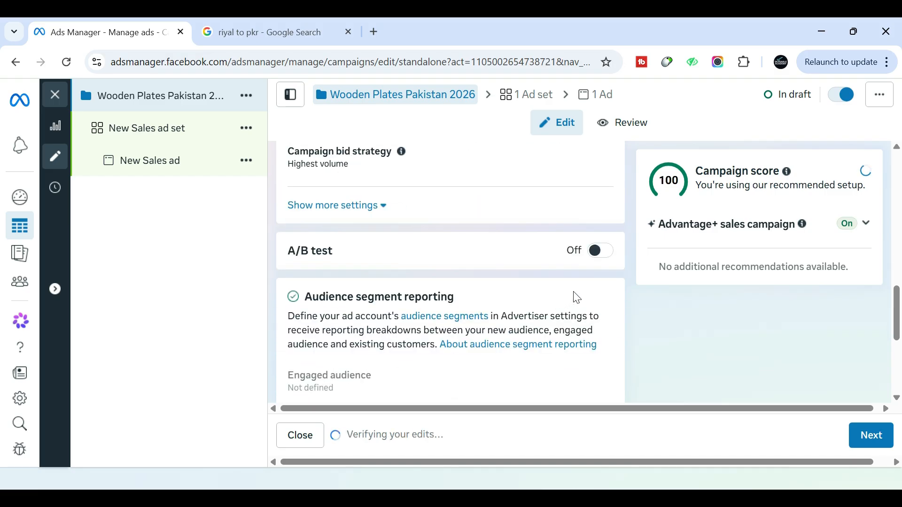
pyautogui.scroll(-2, 806, 397)
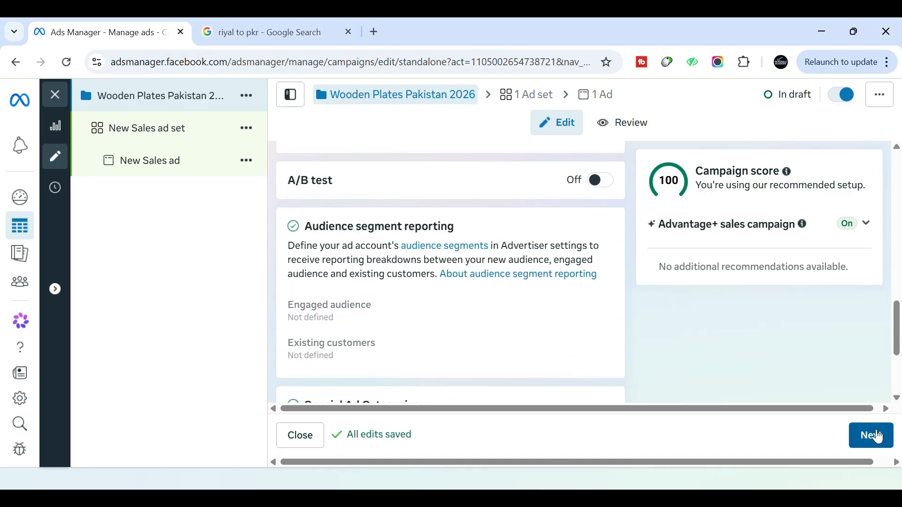
pyautogui.click(878, 437)
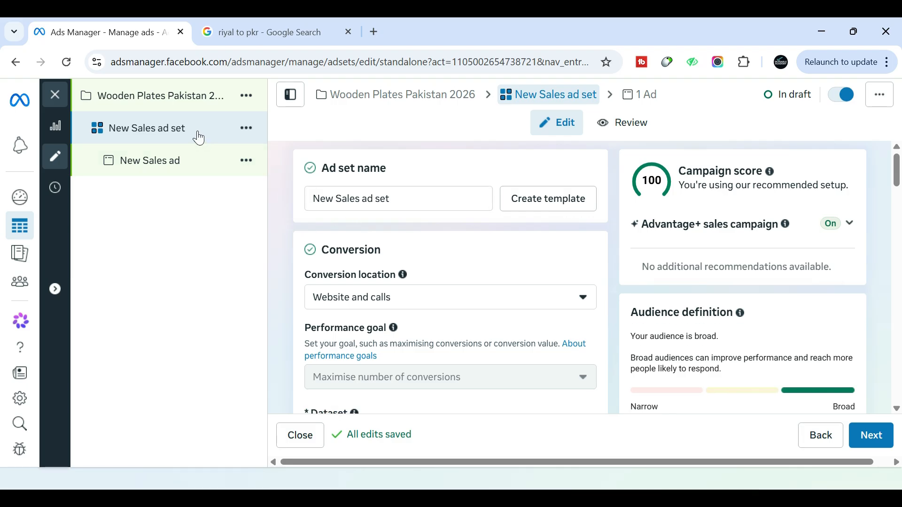
# Copy the campaign name and rename the ad set with it as Wooden Plates Pakistan 2026
pyautogui.click(184, 103)
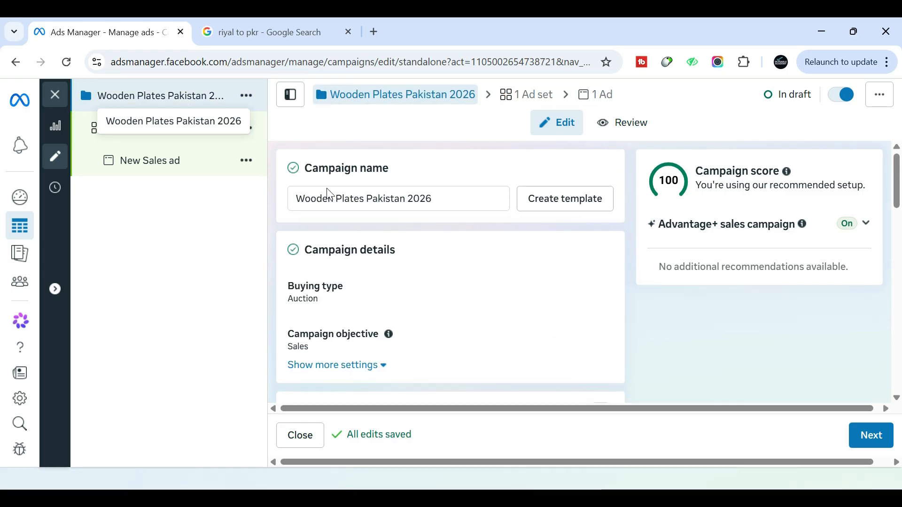
pyautogui.click(329, 194)
pyautogui.hotkey('ctrl', 'a')
pyautogui.hotkey('ctrl', 'c')
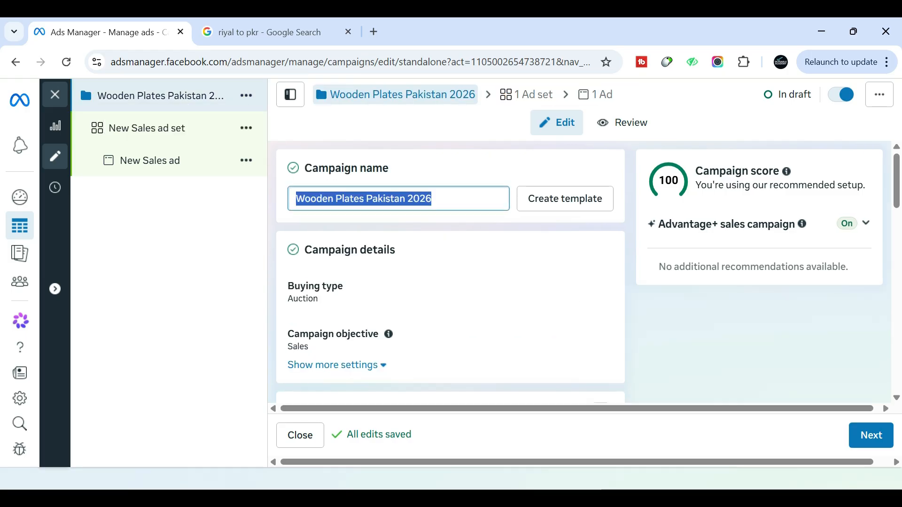
pyautogui.click(191, 131)
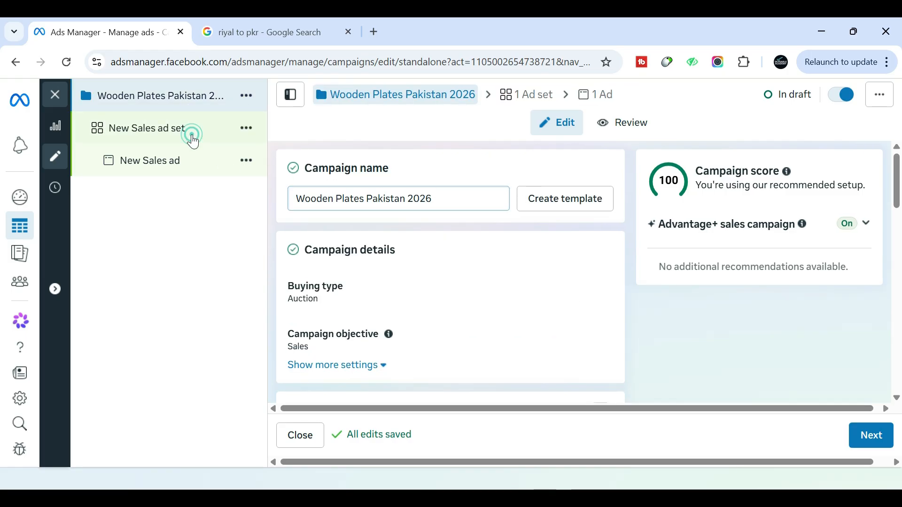
pyautogui.hotkey('ctrl', 'a')
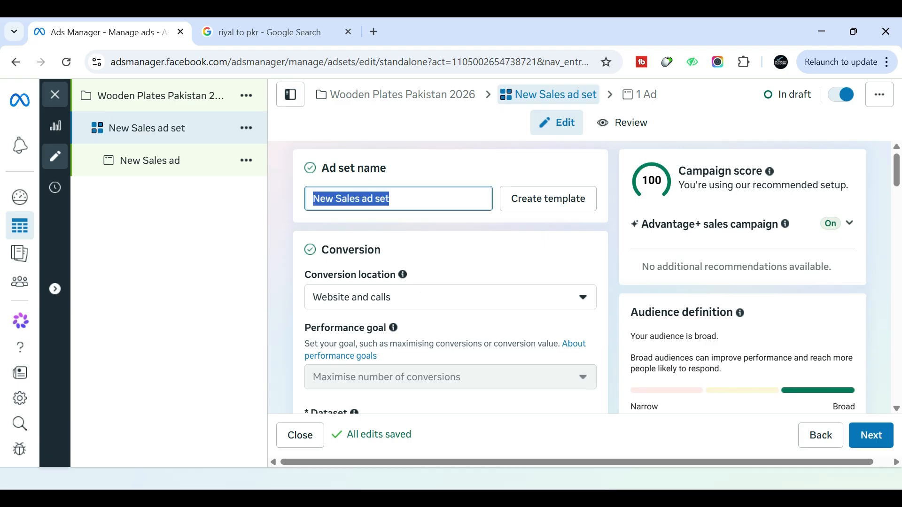
pyautogui.hotkey('ctrl', 'v')
# Set the ad set's conversion location to the single option Message destinations
pyautogui.scroll(-3, 298, 202)
pyautogui.scroll(2, 299, 202)
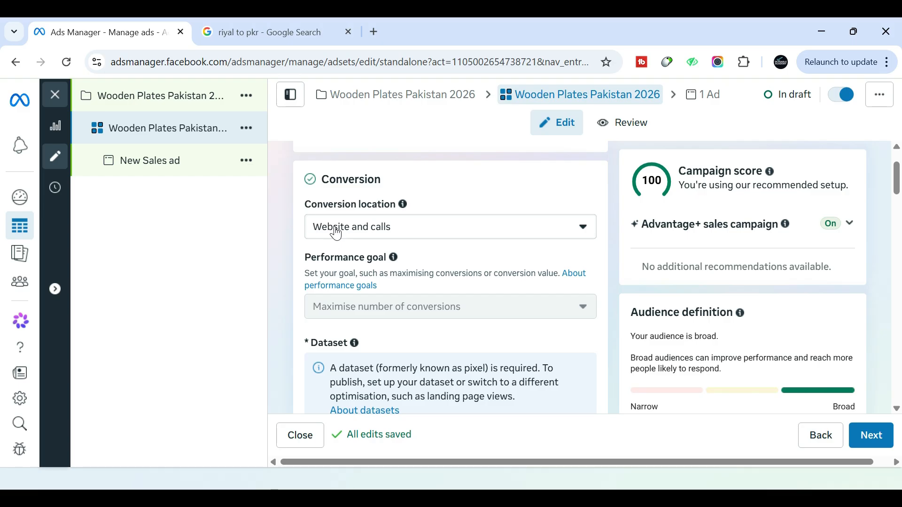
pyautogui.click(412, 233)
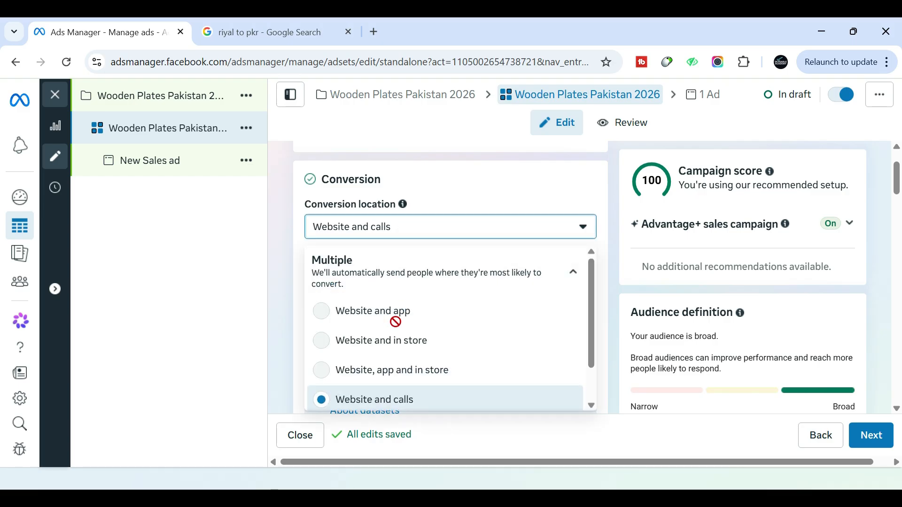
pyautogui.scroll(-1, 413, 319)
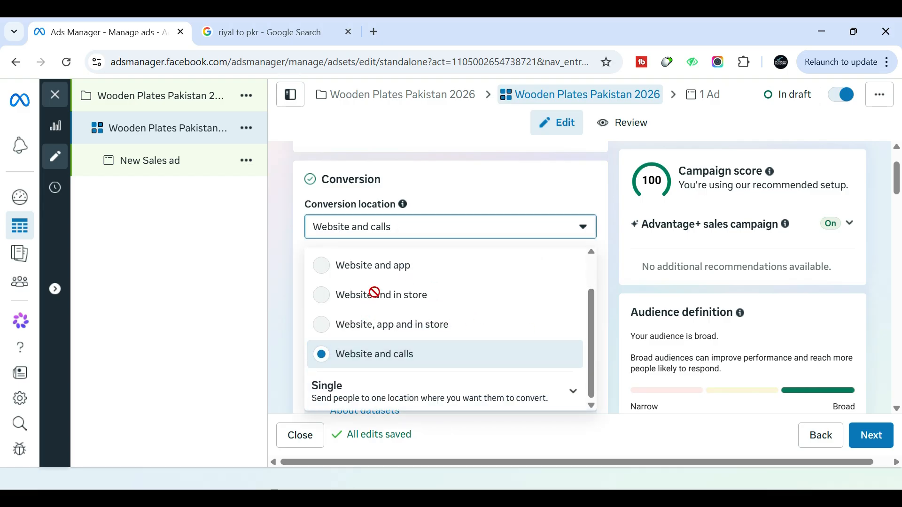
pyautogui.click(572, 391)
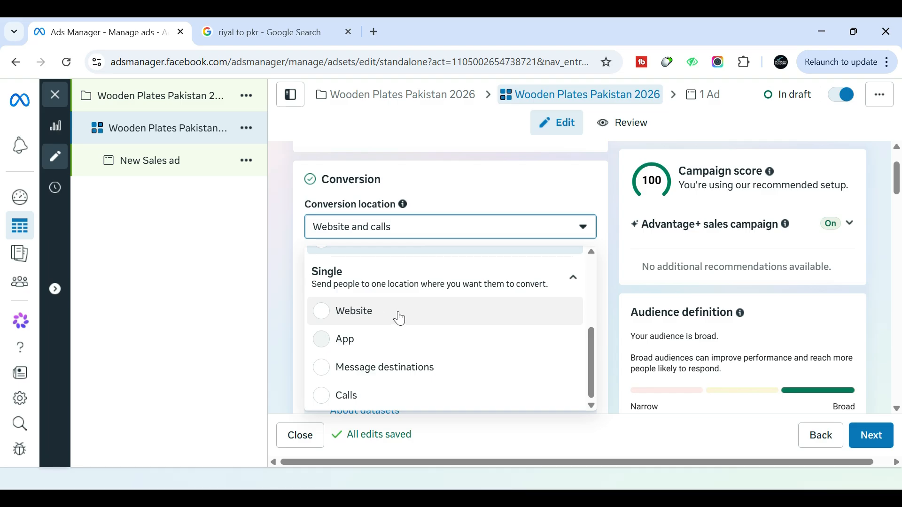
pyautogui.click(324, 370)
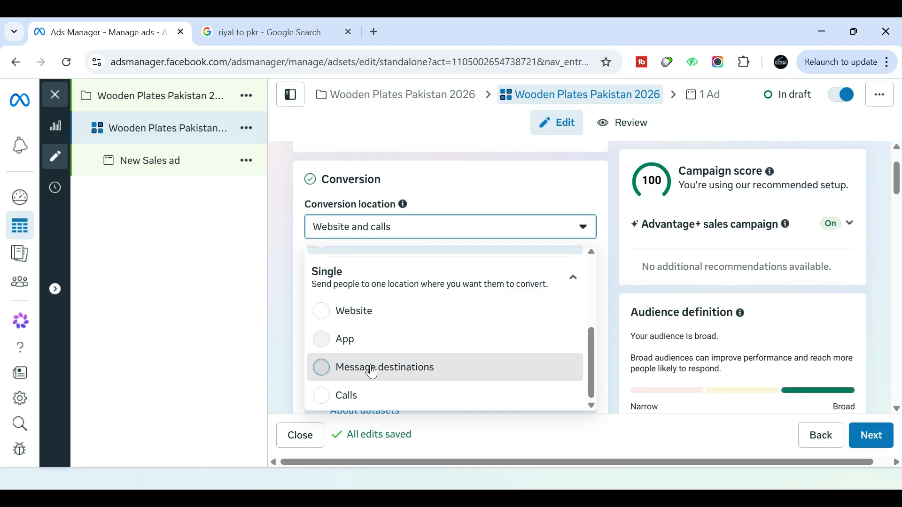
pyautogui.click(341, 380)
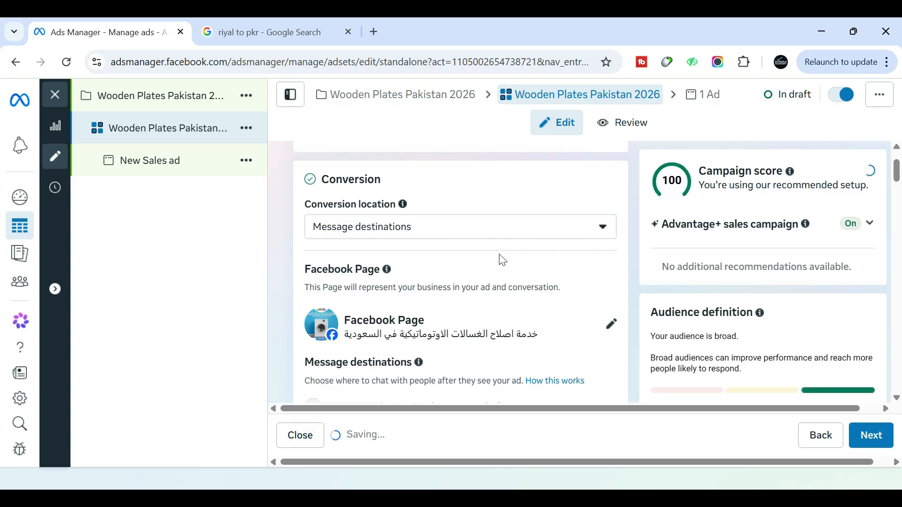
# Change the ad set's Facebook Page to Skillsable Academy, searching the page list for "ski"
pyautogui.click(611, 325)
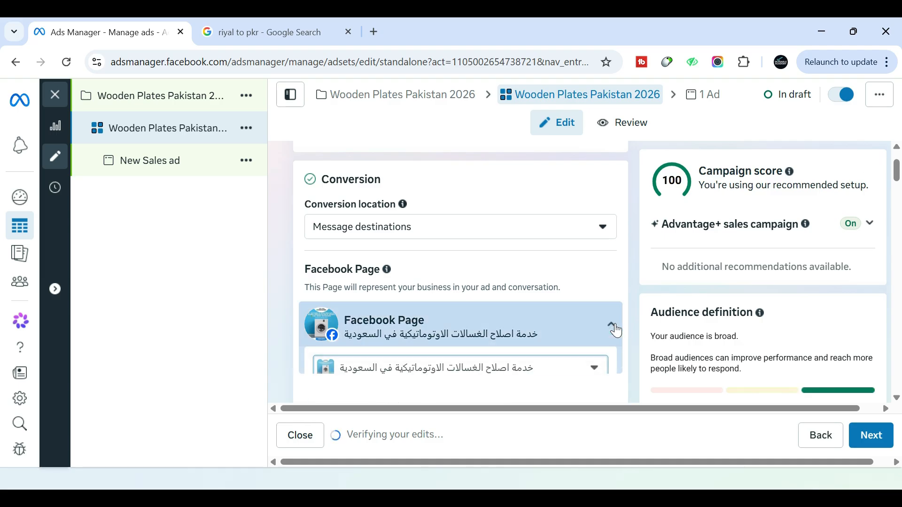
pyautogui.scroll(-15, 455, 252)
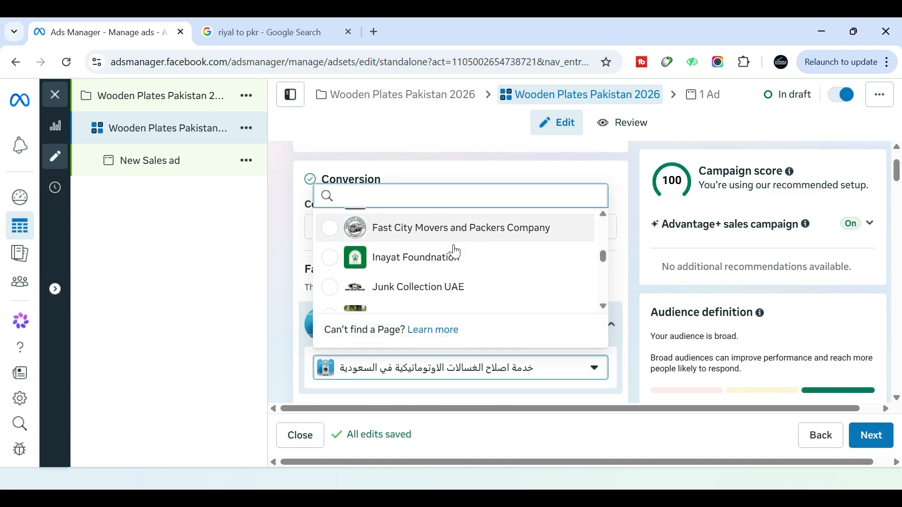
pyautogui.scroll(-8, 456, 253)
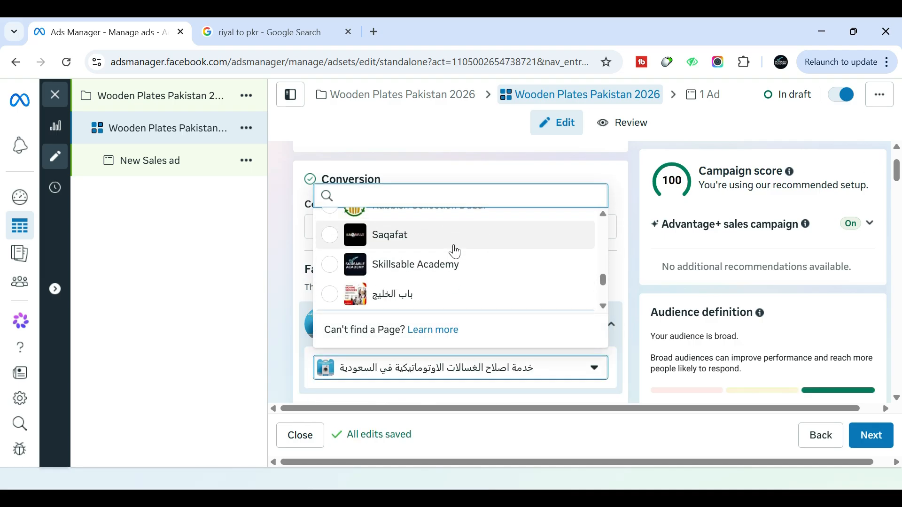
pyautogui.scroll(20, 427, 298)
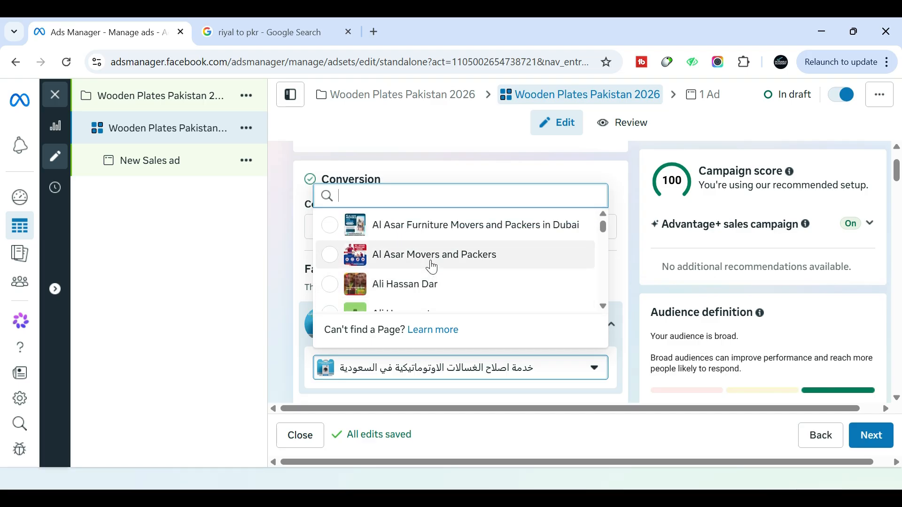
pyautogui.write('ski')
pyautogui.click(459, 292)
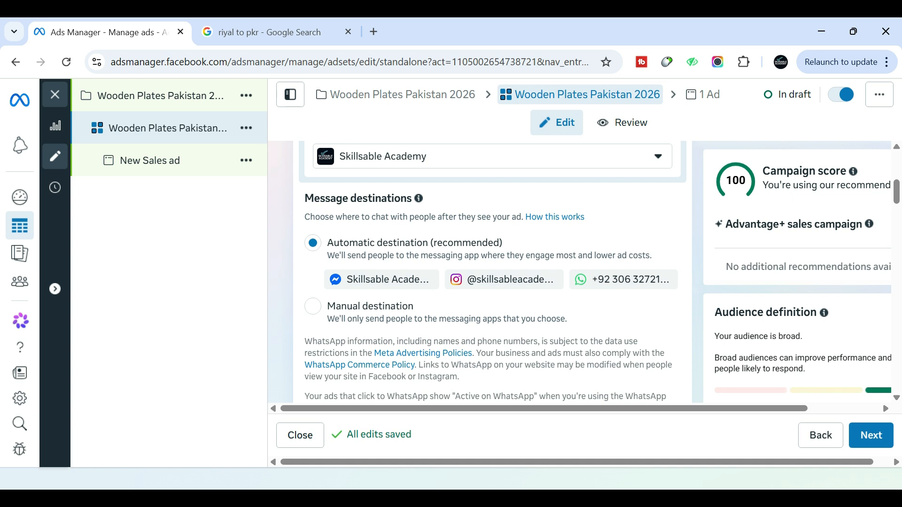
# Switch the ad set's message destinations from automatic to Manual destination
pyautogui.scroll(-4, 573, 289)
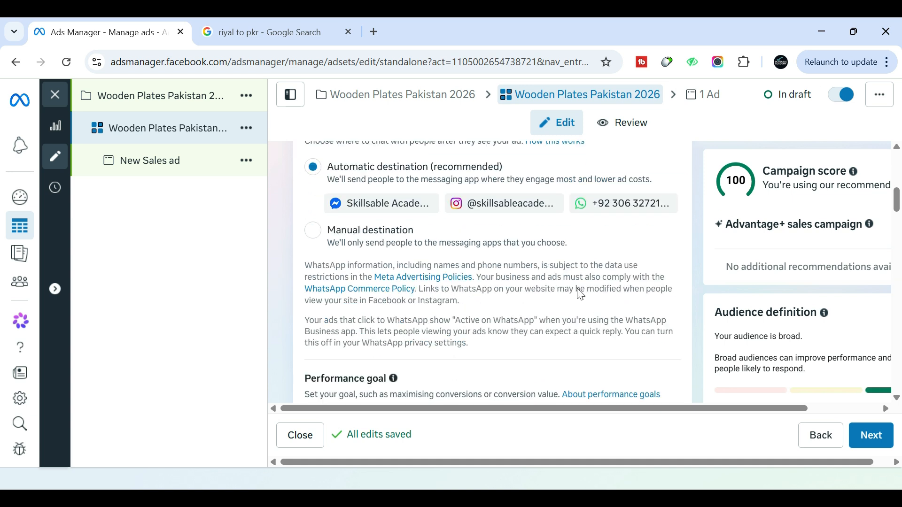
pyautogui.scroll(4, 479, 279)
pyautogui.click(311, 310)
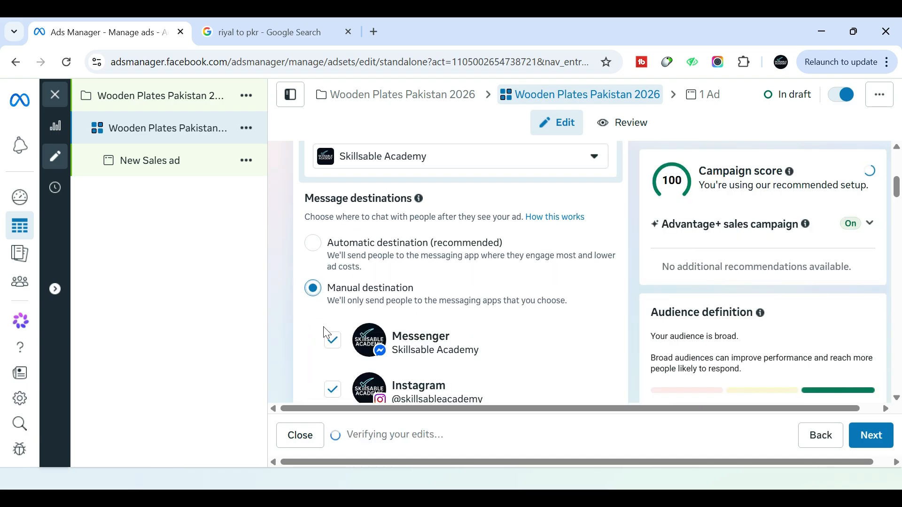
# Deselect Messenger and Instagram as message destinations, keeping only WhatsApp selected
pyautogui.click(333, 346)
pyautogui.click(332, 397)
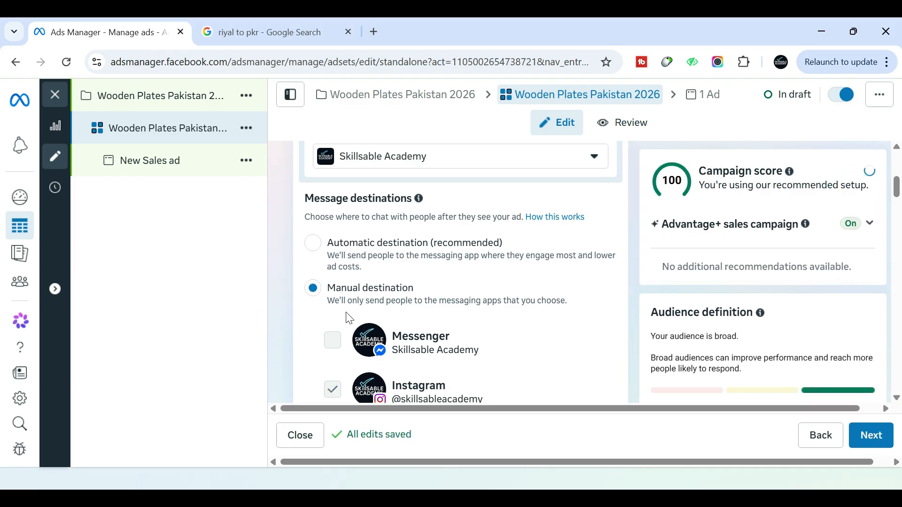
pyautogui.scroll(-3, 349, 318)
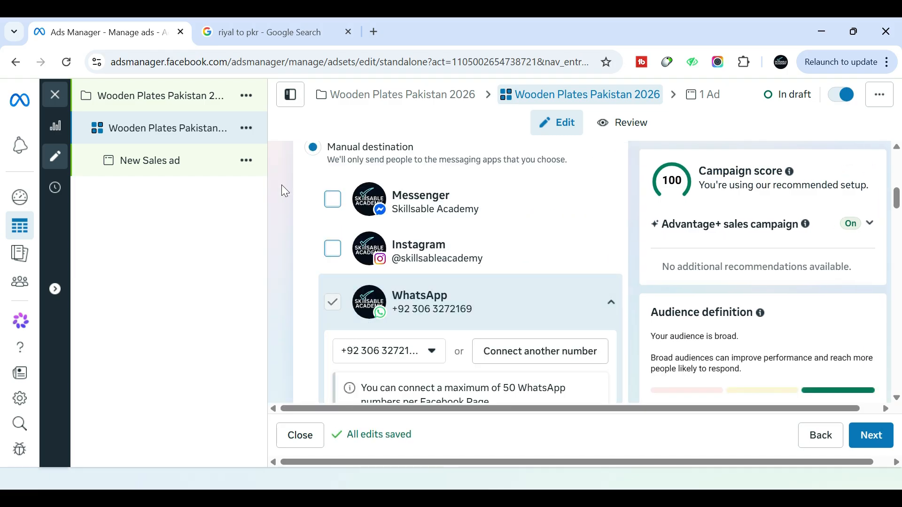
# Review the performance goal options and set the ad set's goal to Maximise number of link clicks
pyautogui.scroll(-8, 308, 256)
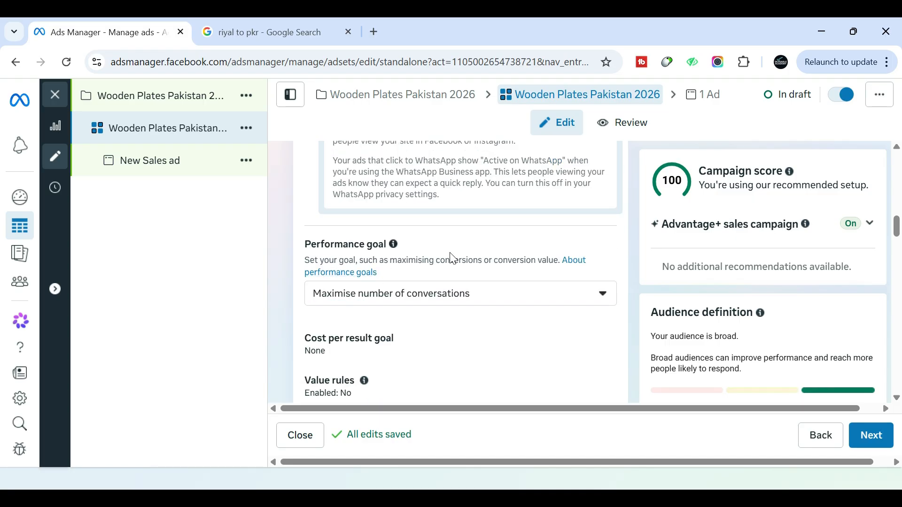
pyautogui.click(437, 295)
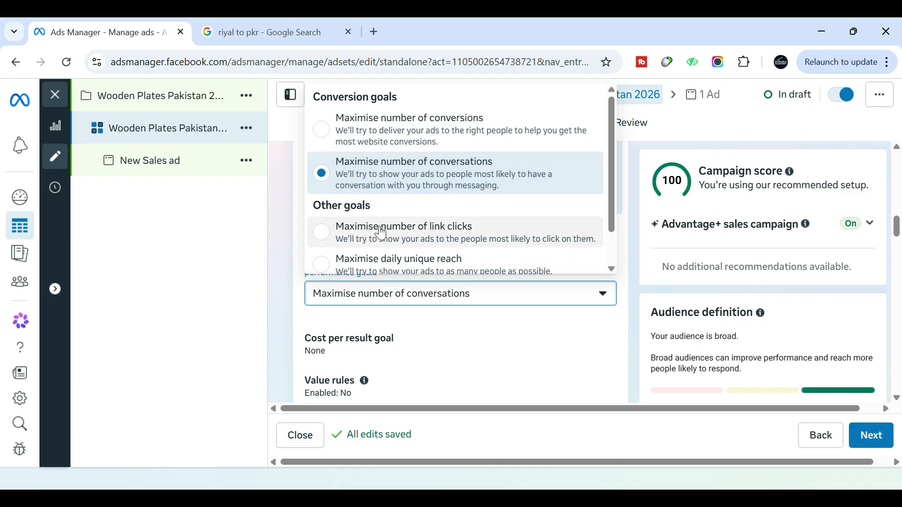
pyautogui.scroll(-1, 375, 250)
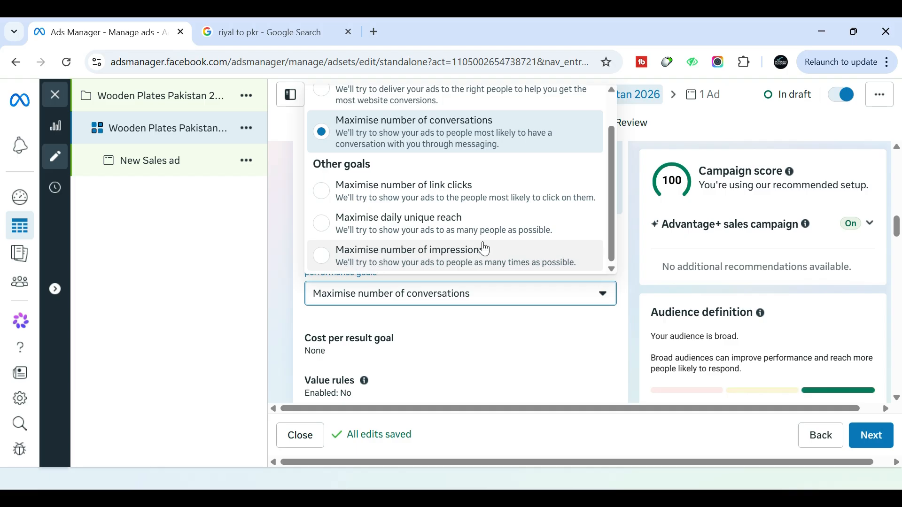
pyautogui.scroll(2, 381, 155)
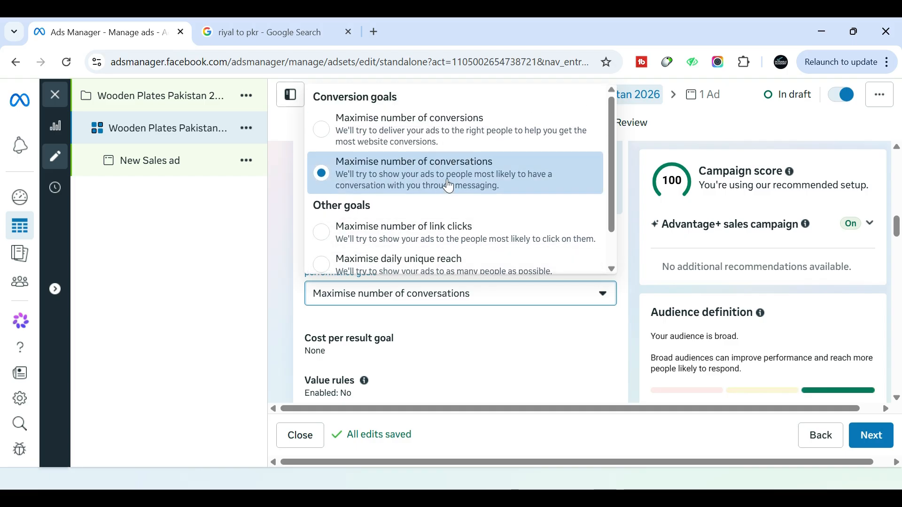
pyautogui.scroll(-2, 486, 221)
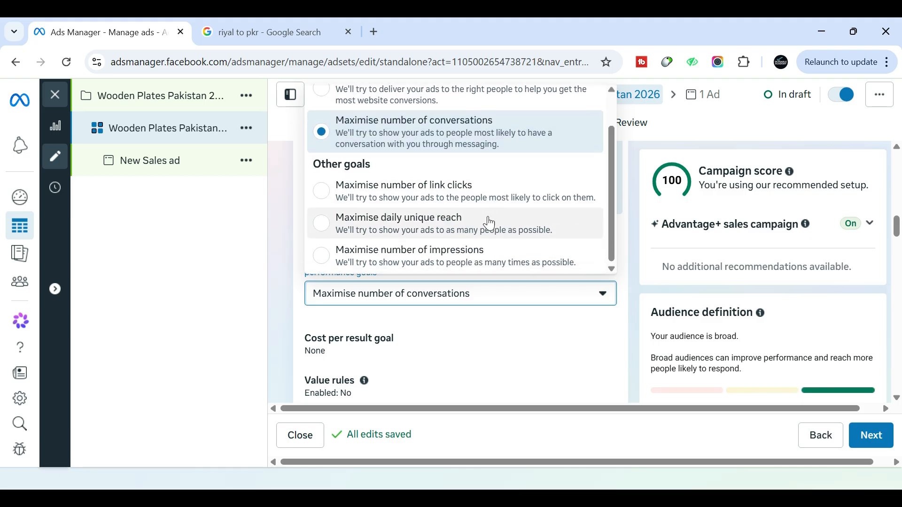
pyautogui.click(536, 205)
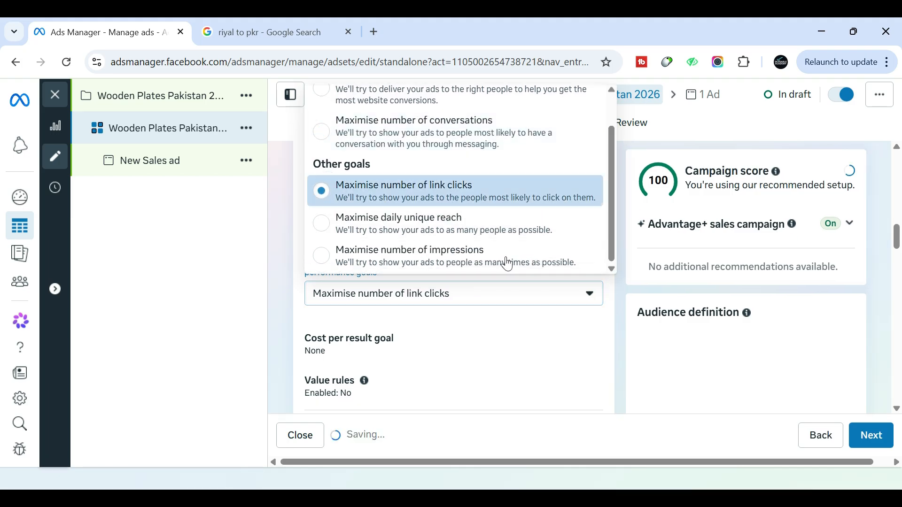
# Schedule the ad set to start on 9 May 2026 at 08:00
pyautogui.scroll(-3, 281, 261)
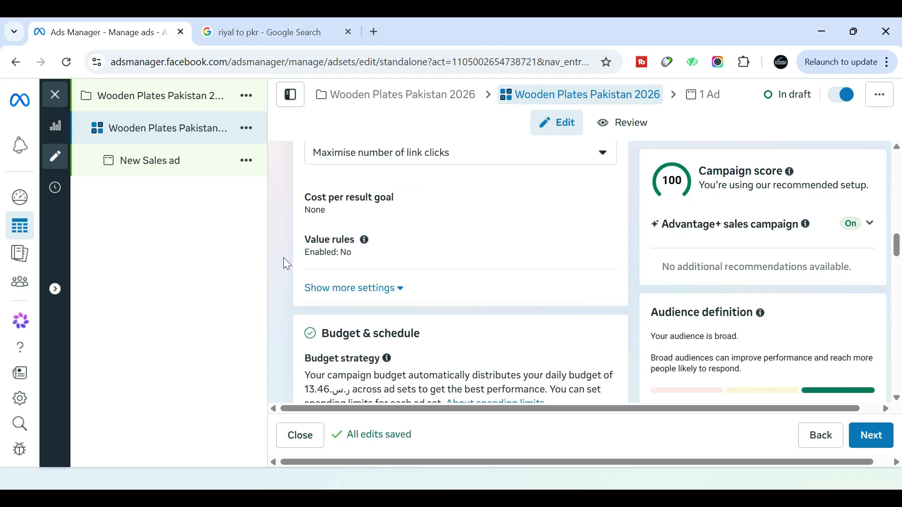
pyautogui.scroll(-6, 283, 257)
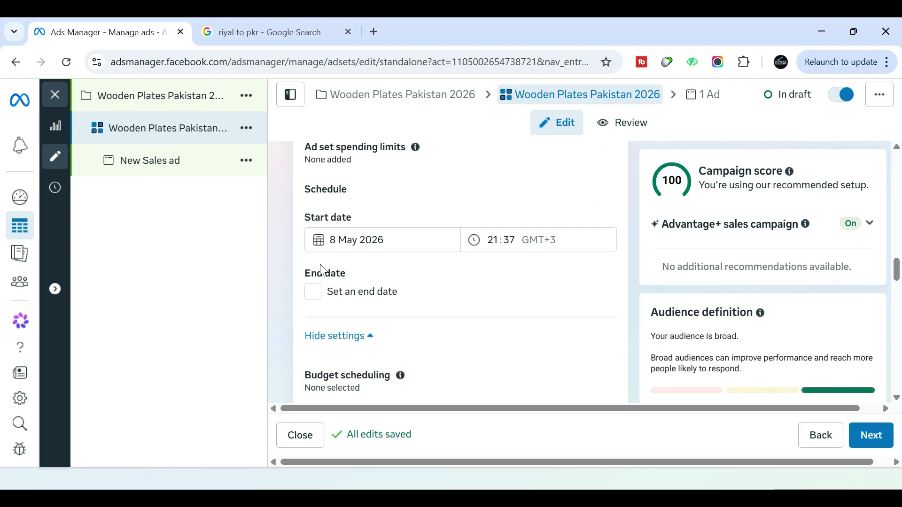
pyautogui.click(366, 240)
pyautogui.click(461, 334)
pyautogui.click(491, 240)
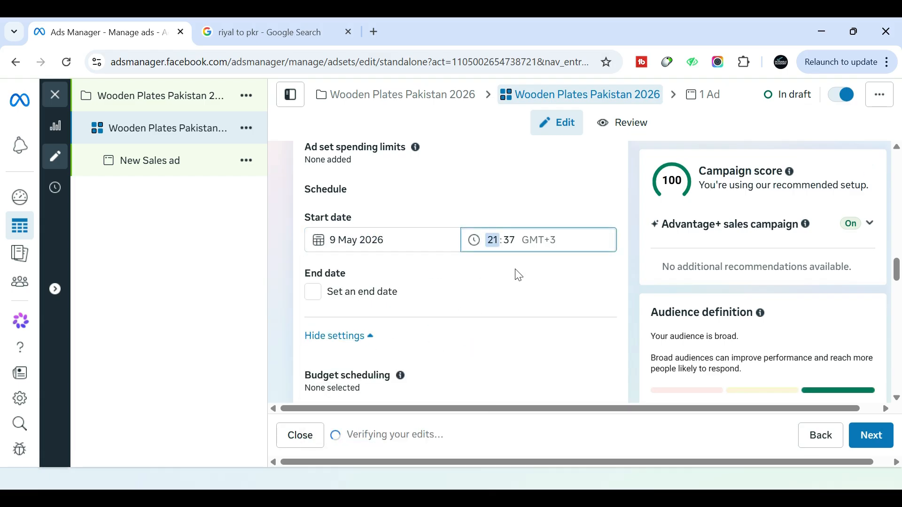
pyautogui.write('08:')
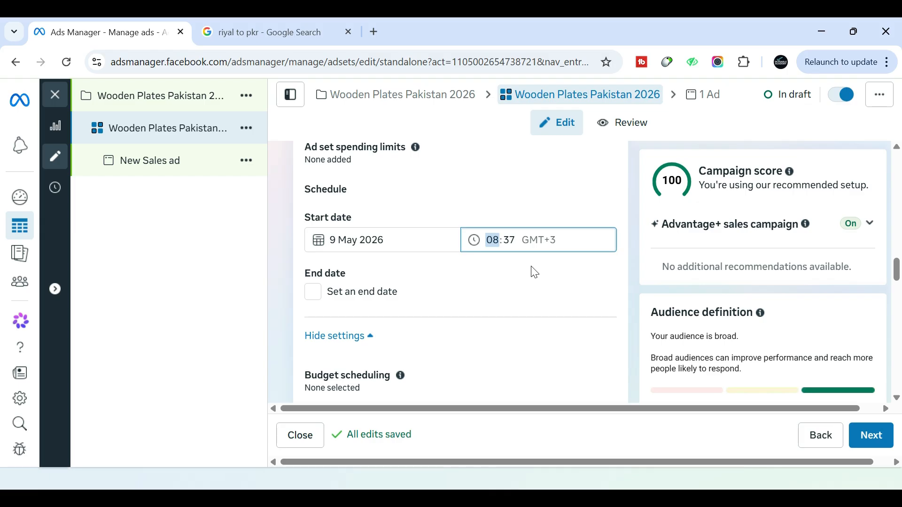
pyautogui.write('00')
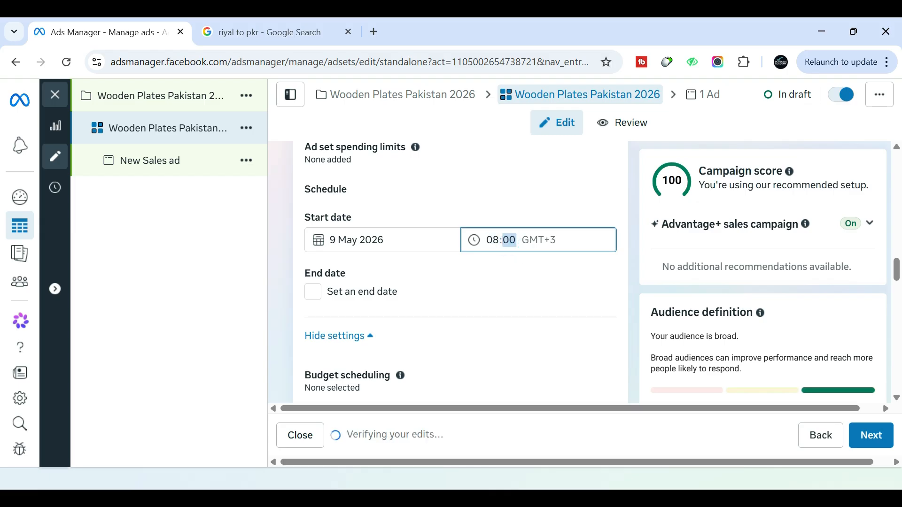
# Replace Saudi Arabia with Karachi, Sindh in the audience's included locations
pyautogui.scroll(-6, 489, 250)
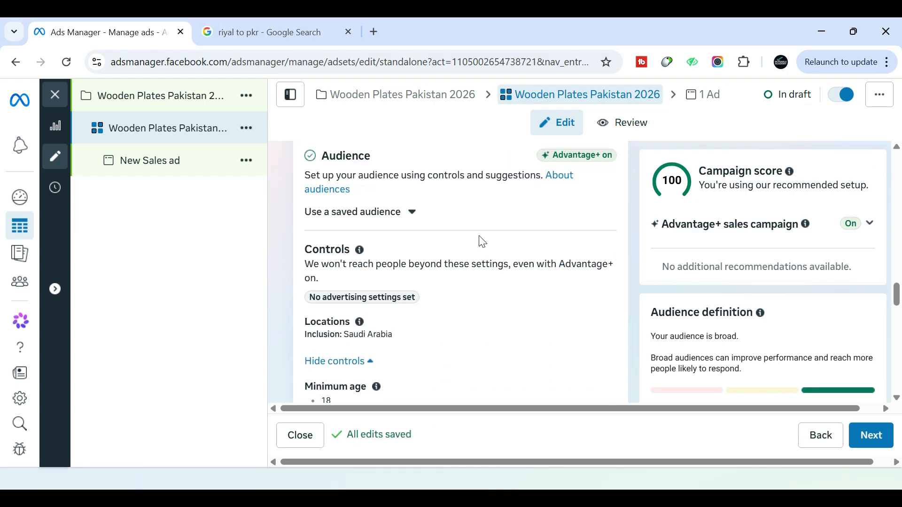
pyautogui.scroll(-2, 482, 241)
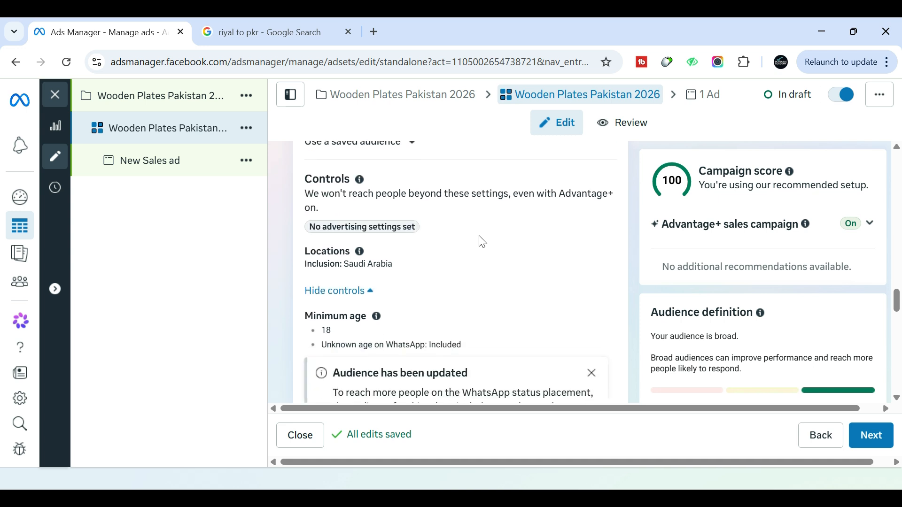
pyautogui.click(605, 257)
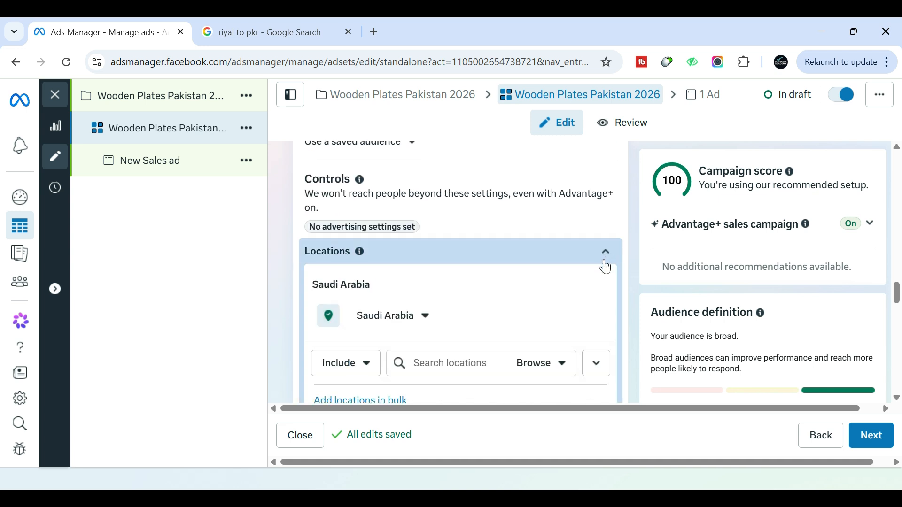
pyautogui.scroll(-1, 595, 279)
pyautogui.click(458, 292)
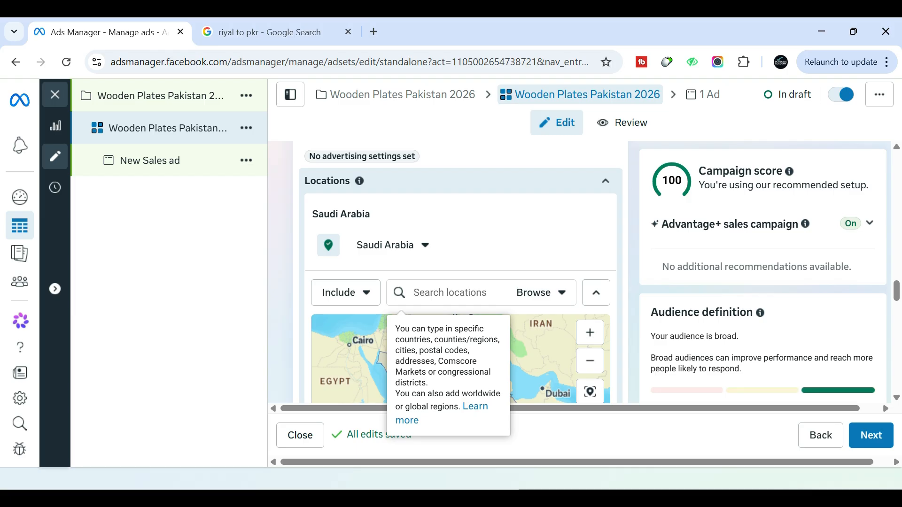
pyautogui.write('karachi')
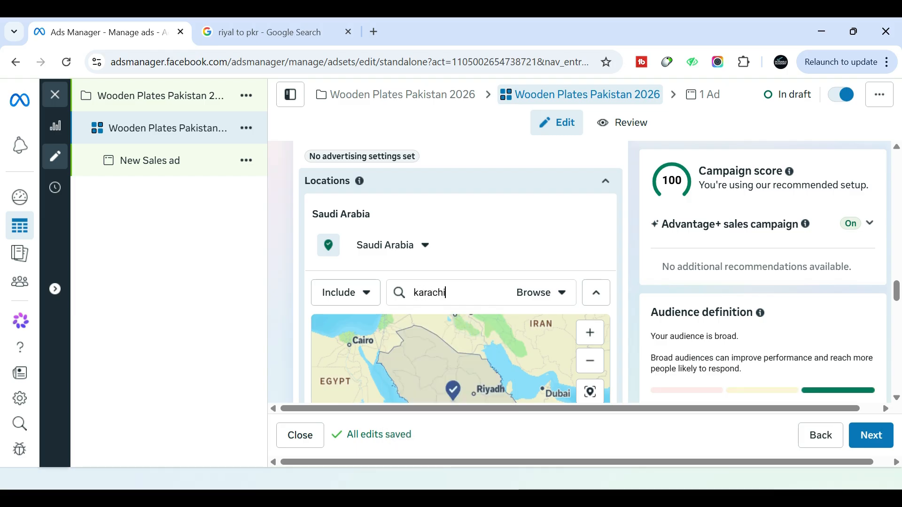
pyautogui.click(450, 320)
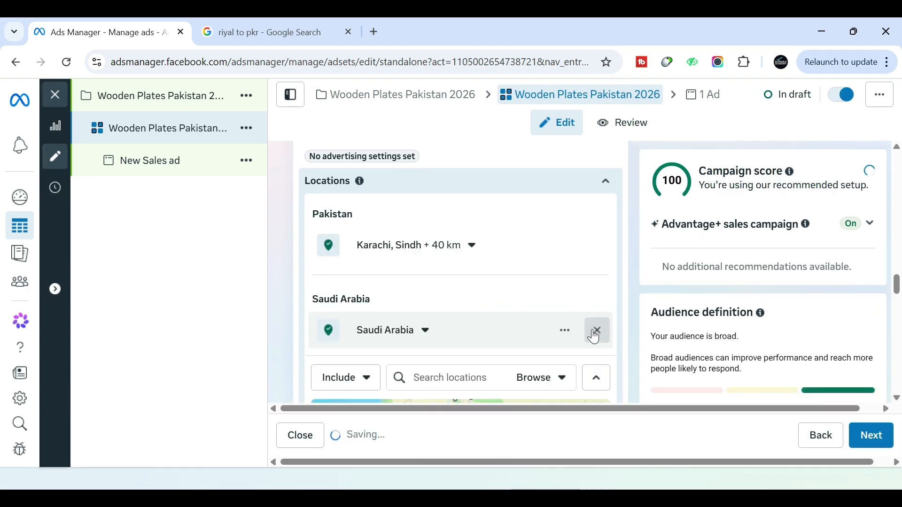
pyautogui.click(597, 331)
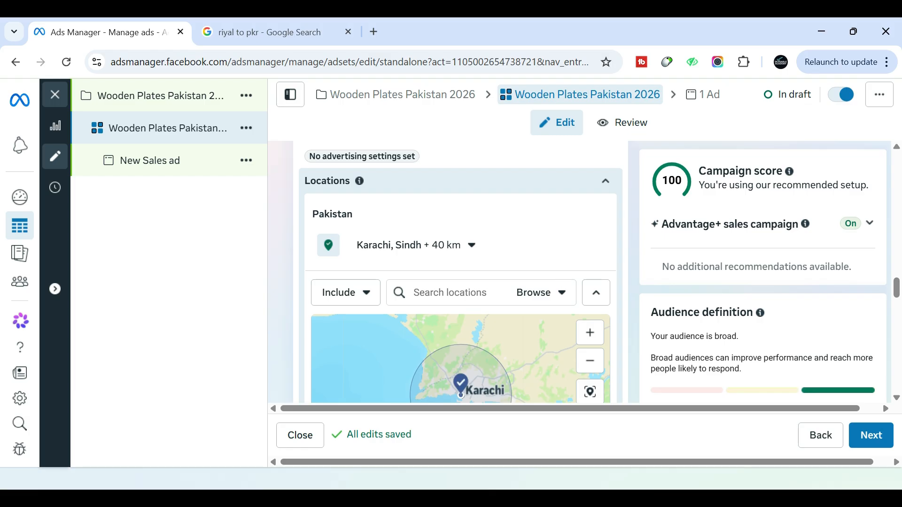
# Add the Pakistani cities Lahore, Punjab and Islamabad, Punjab to the audience's included locations
pyautogui.write('laho')
pyautogui.write('re')
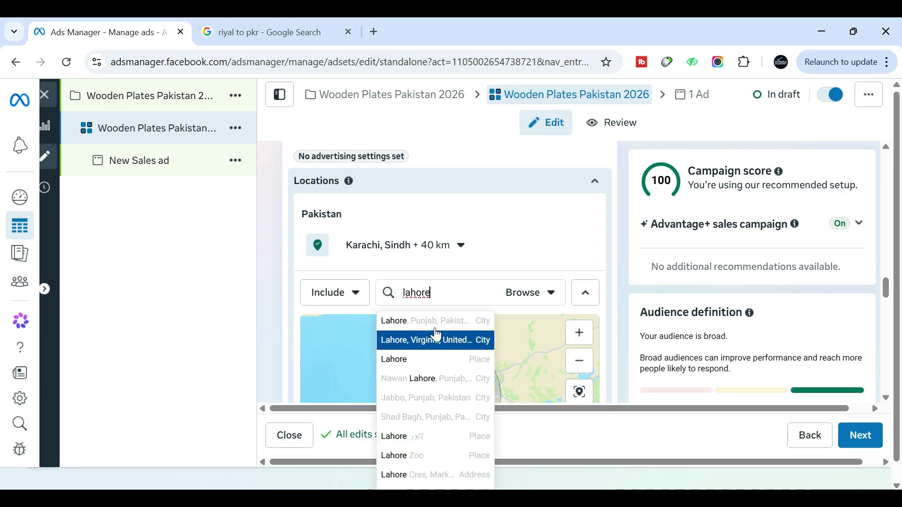
pyautogui.click(455, 322)
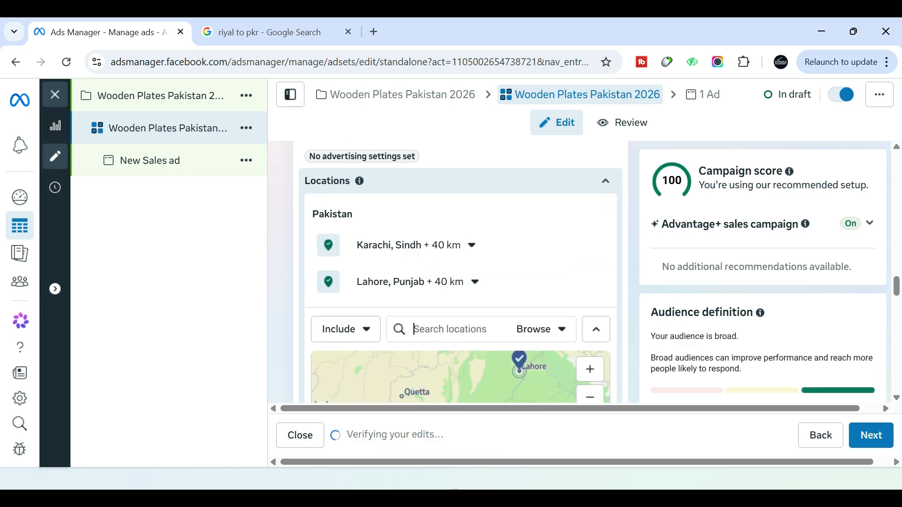
pyautogui.write('isl')
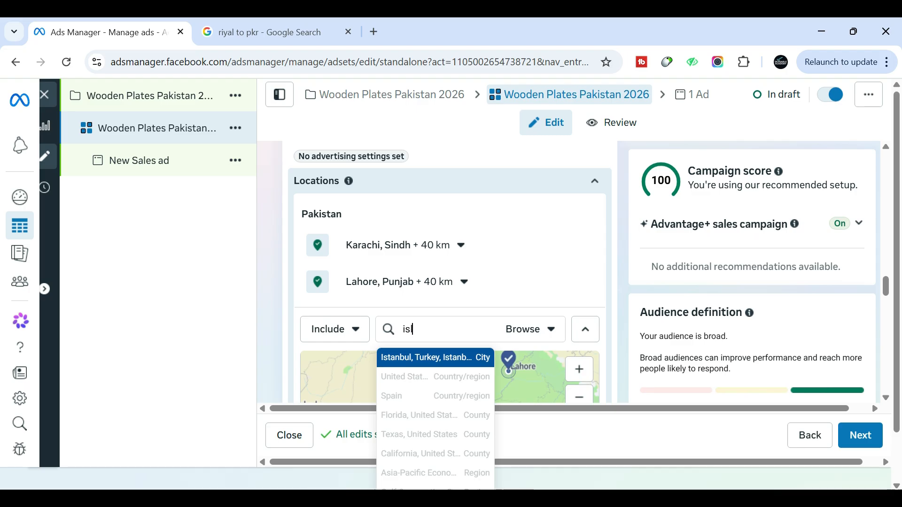
pyautogui.write('am')
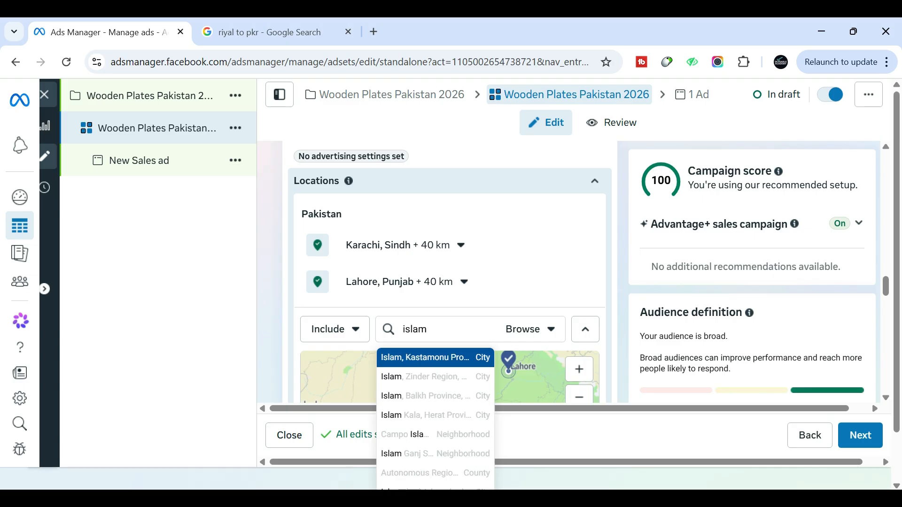
pyautogui.write('abad')
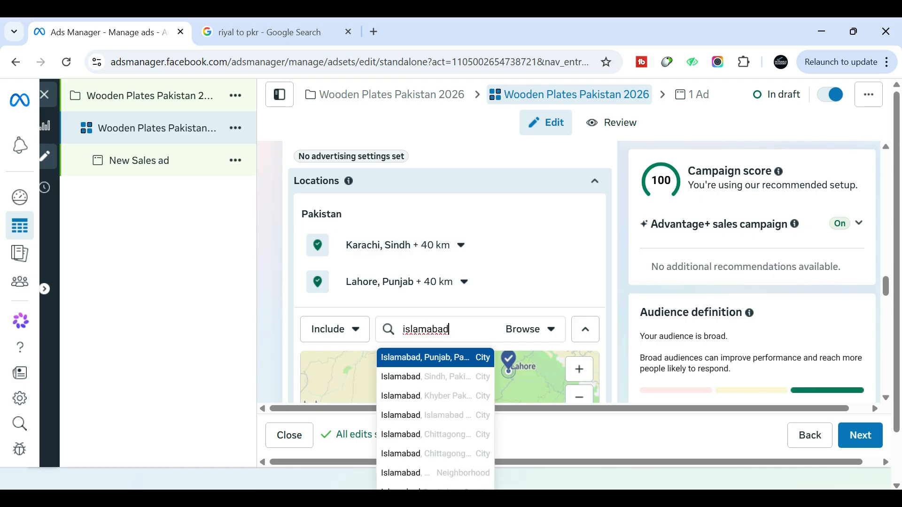
pyautogui.click(449, 358)
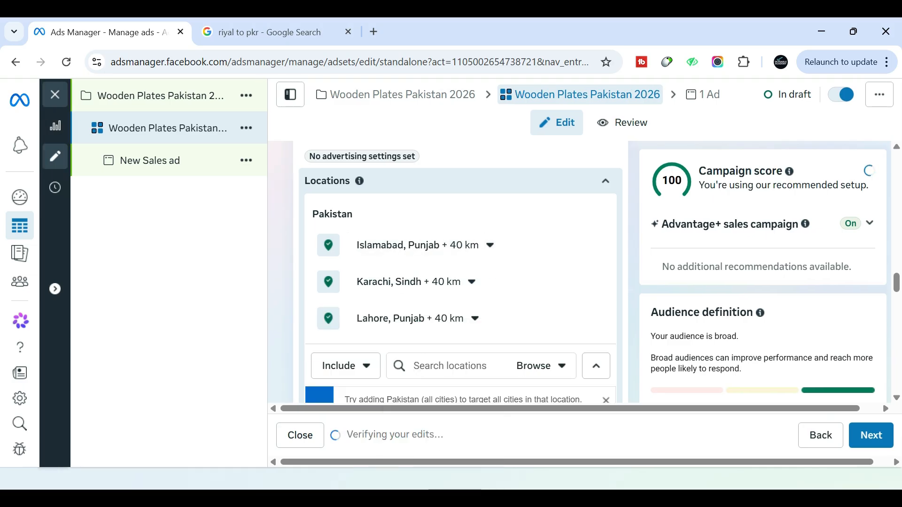
# Add Rawalpindi, Punjab and Faisalabad, Punjab to the audience's included locations
pyautogui.write('rawalp')
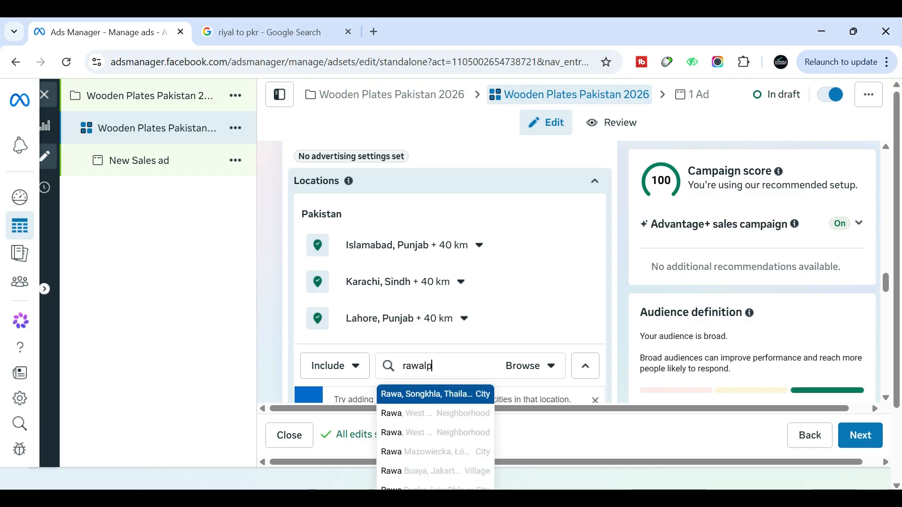
pyautogui.click(455, 395)
pyautogui.write('faisalabad')
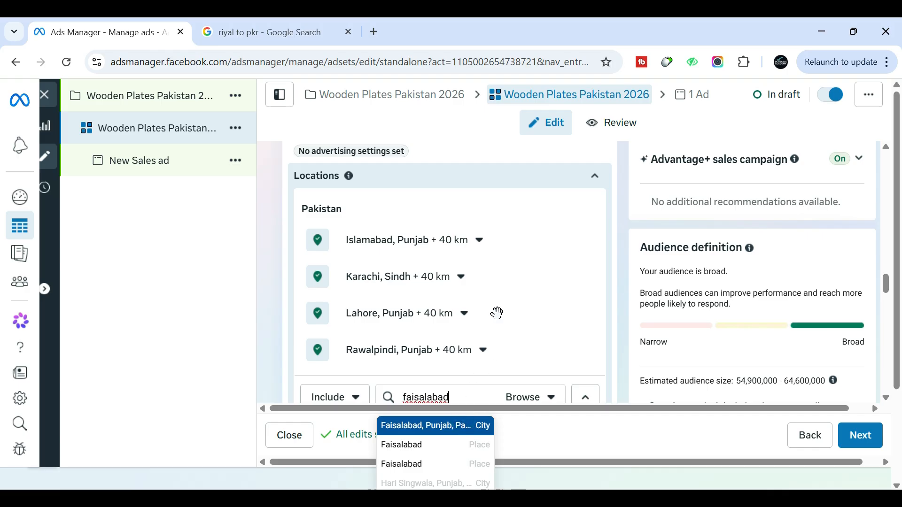
pyautogui.press('Return')
# Add Multan, Punjab and Hyderabad, Sindh in Pakistan to the audience's included locations
pyautogui.write('multan')
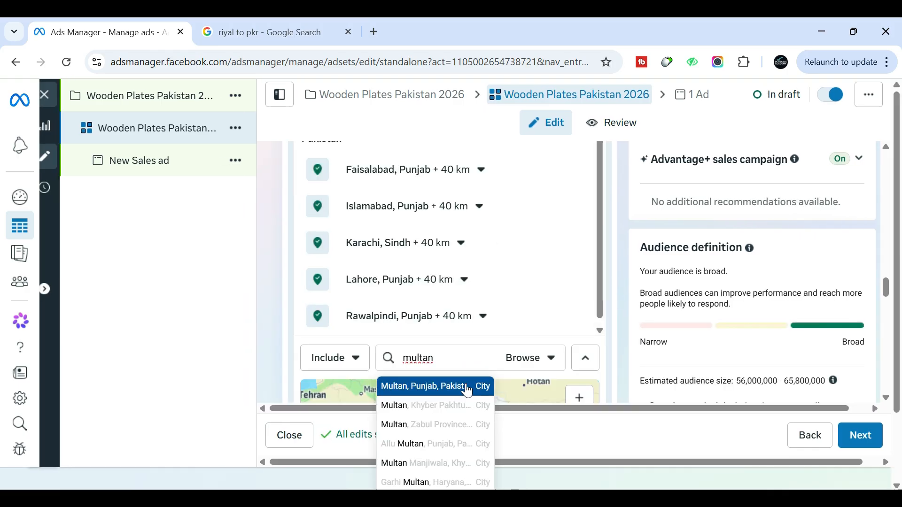
pyautogui.click(427, 388)
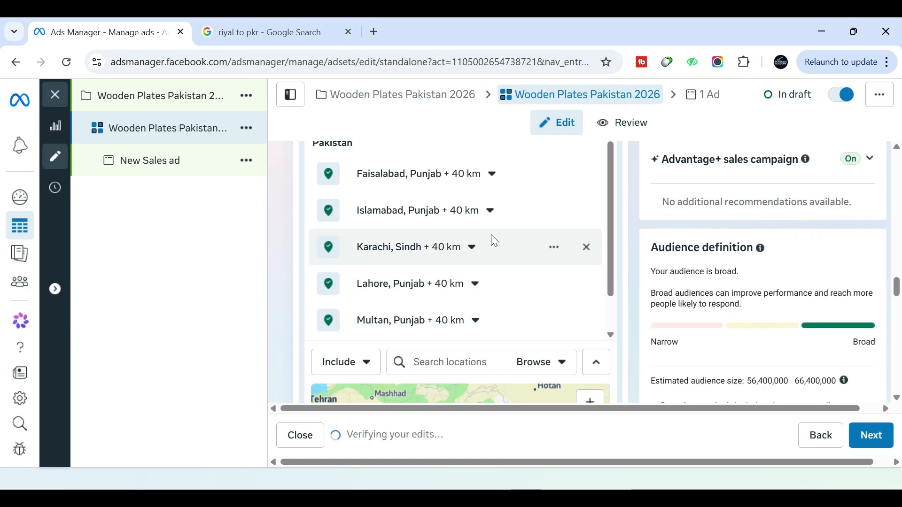
pyautogui.scroll(1, 494, 241)
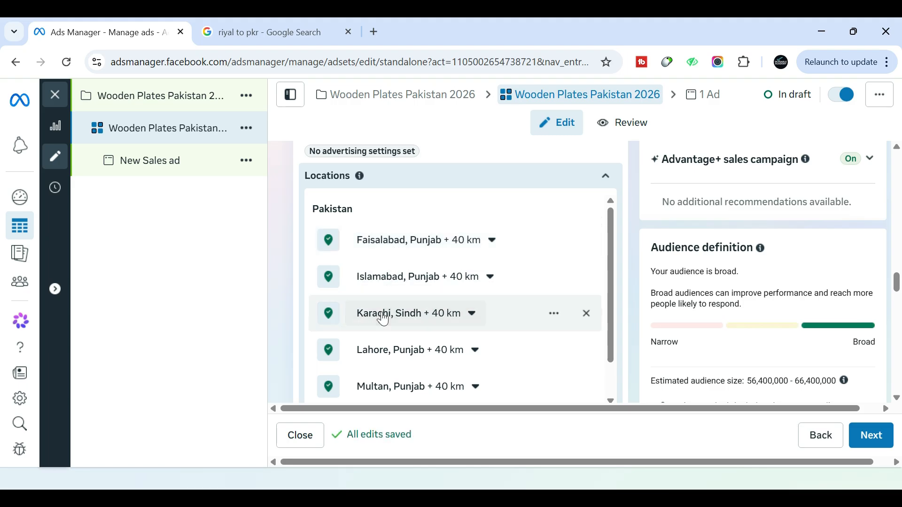
pyautogui.scroll(-1, 278, 292)
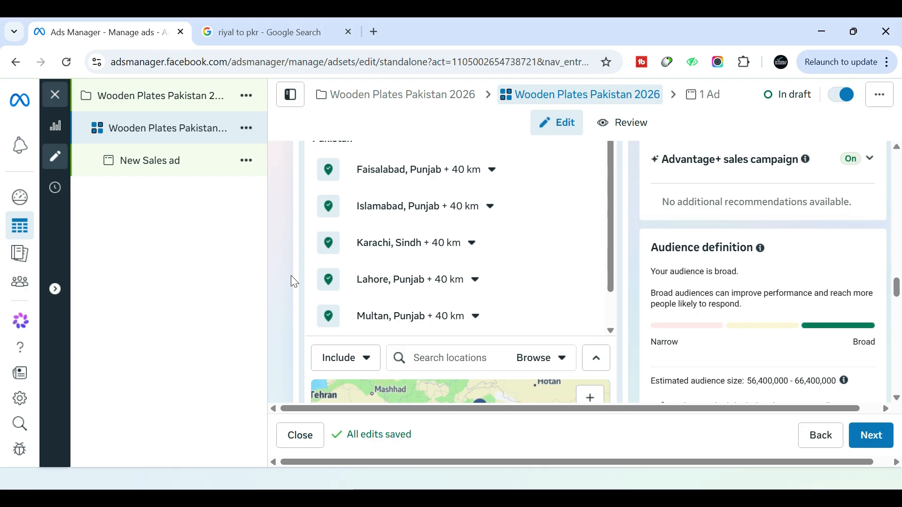
pyautogui.write('hy')
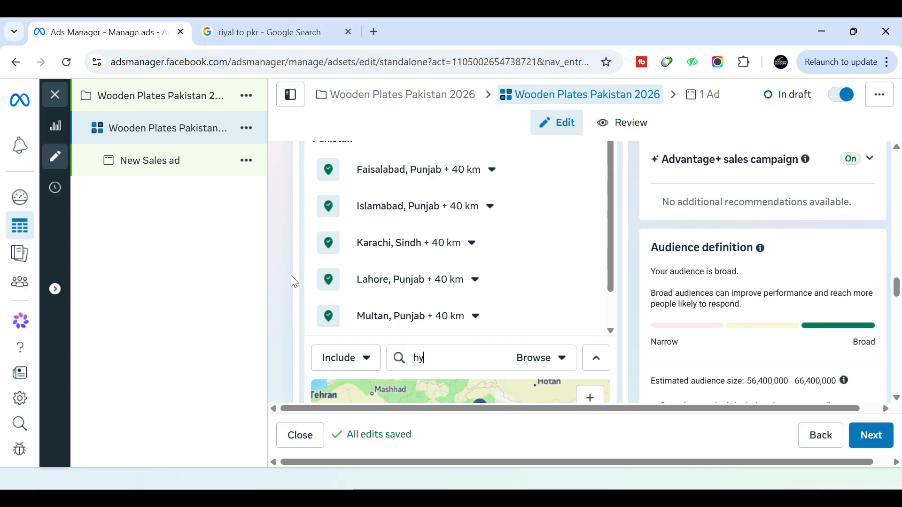
pyautogui.write('derabad')
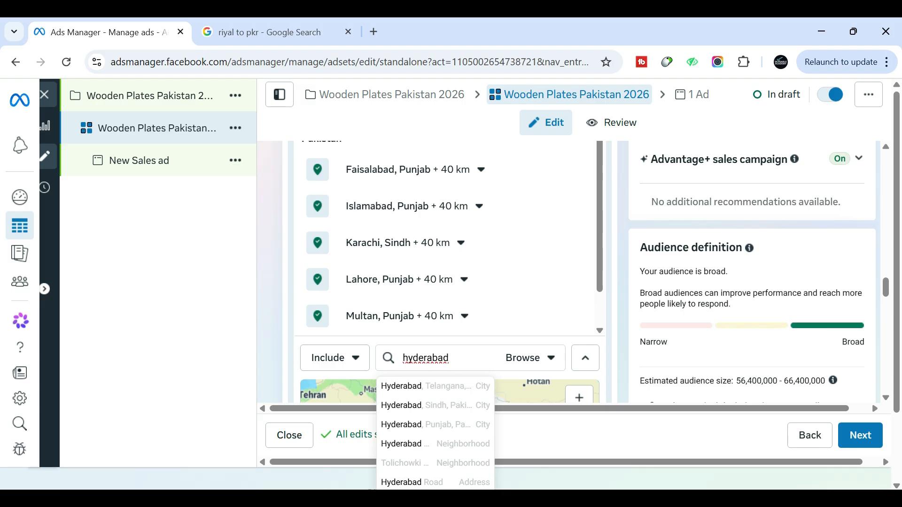
pyautogui.click(436, 405)
pyautogui.scroll(-5, 618, 292)
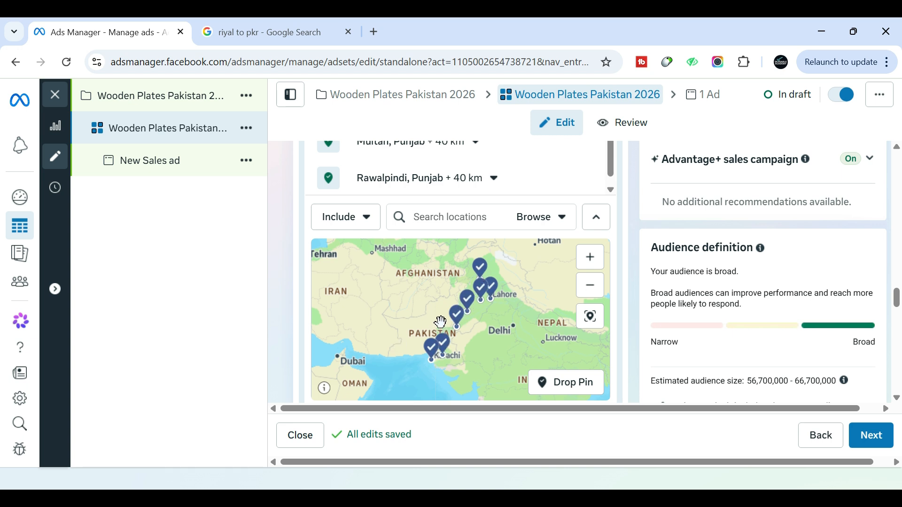
# Open the audience's minimum age setting and dismiss the notice about the updated audience
pyautogui.click(594, 219)
pyautogui.scroll(3, 385, 258)
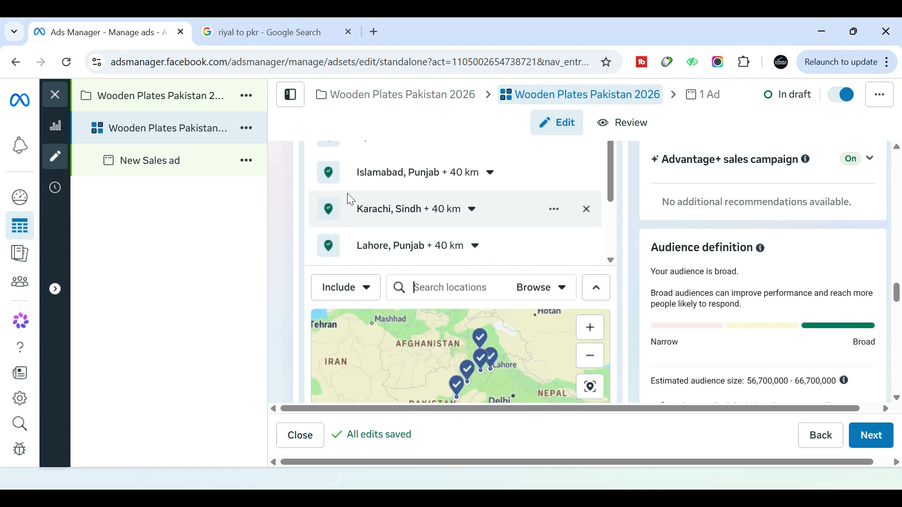
pyautogui.scroll(-5, 276, 254)
pyautogui.scroll(-3, 274, 246)
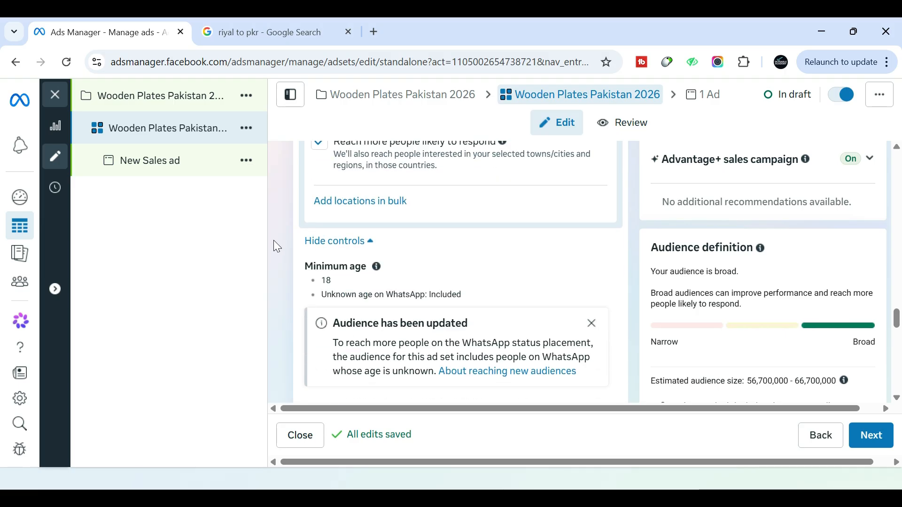
pyautogui.scroll(-2, 573, 257)
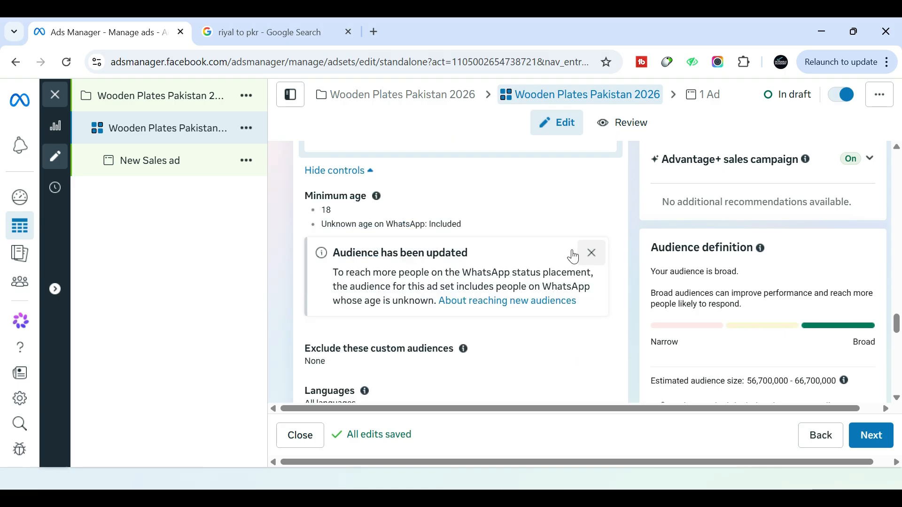
pyautogui.click(567, 256)
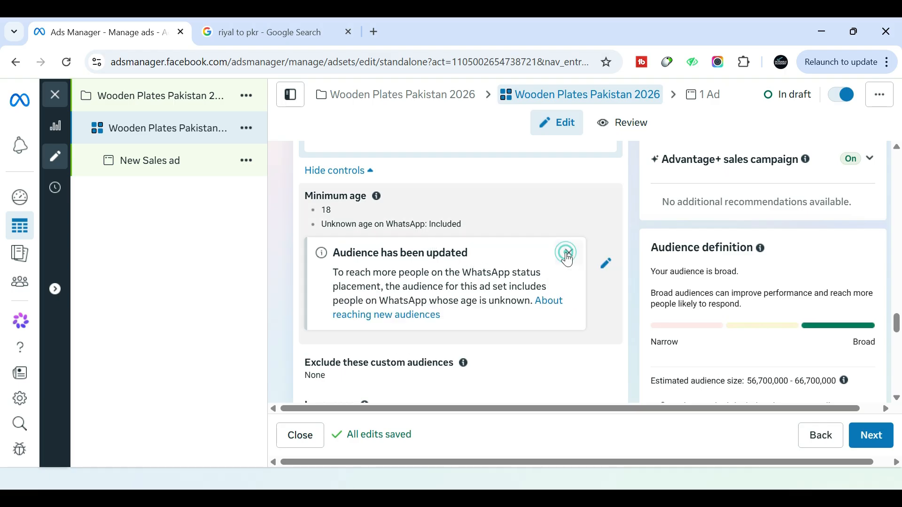
pyautogui.scroll(-5, 449, 261)
pyautogui.scroll(5, 429, 286)
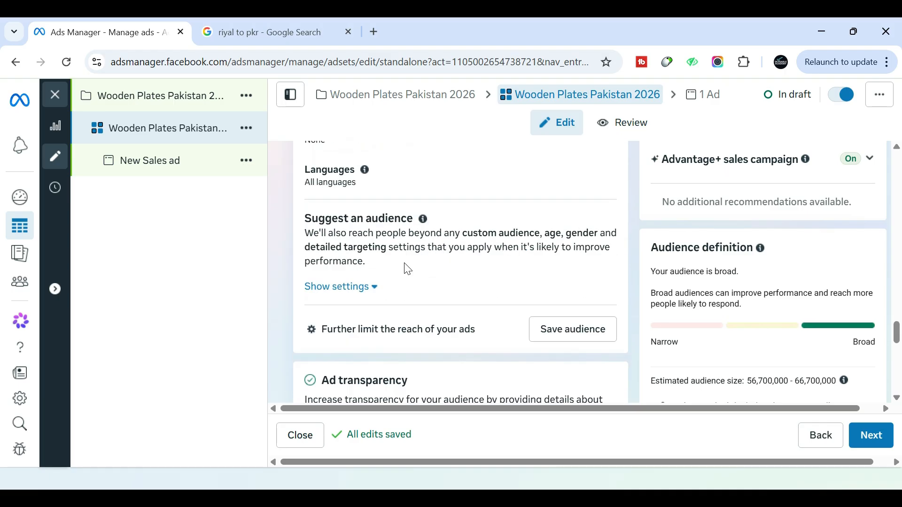
pyautogui.scroll(3, 443, 281)
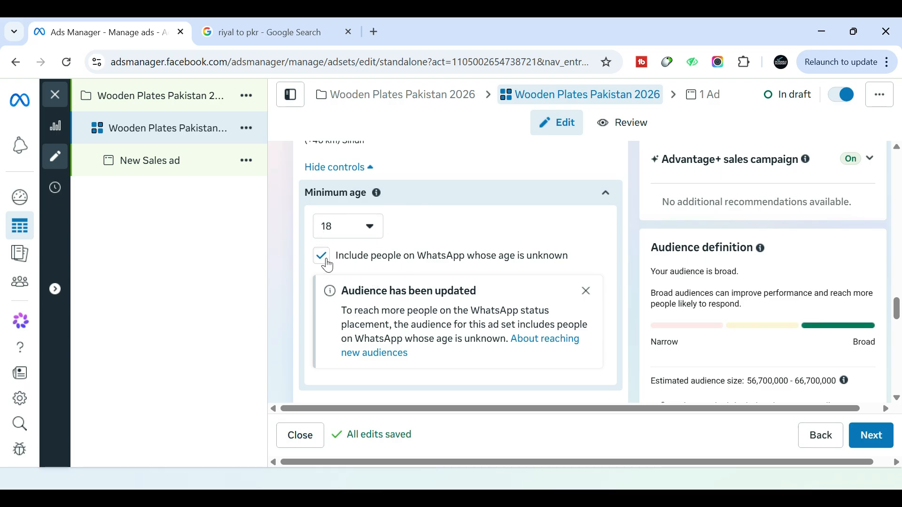
pyautogui.click(586, 291)
# Suggest an age range of 18 - 45 for the audience
pyautogui.scroll(-3, 395, 329)
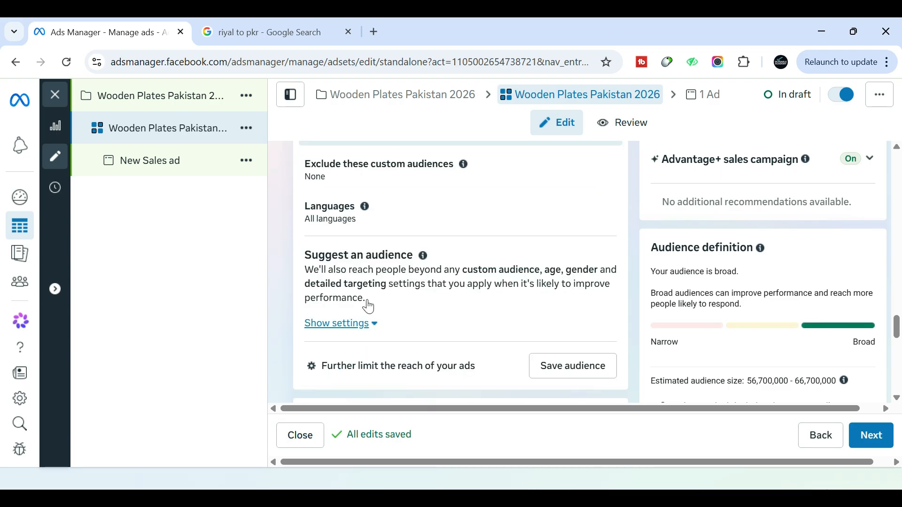
pyautogui.scroll(-4, 403, 253)
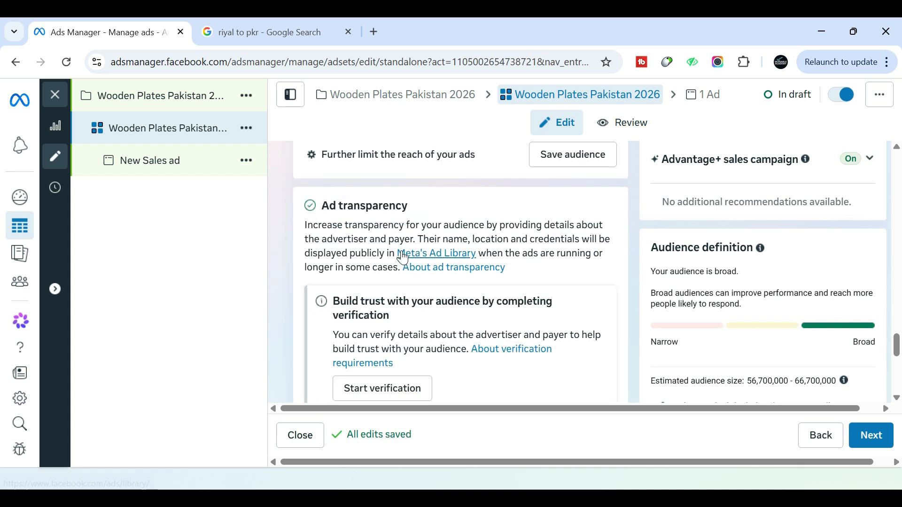
pyautogui.scroll(-7, 488, 263)
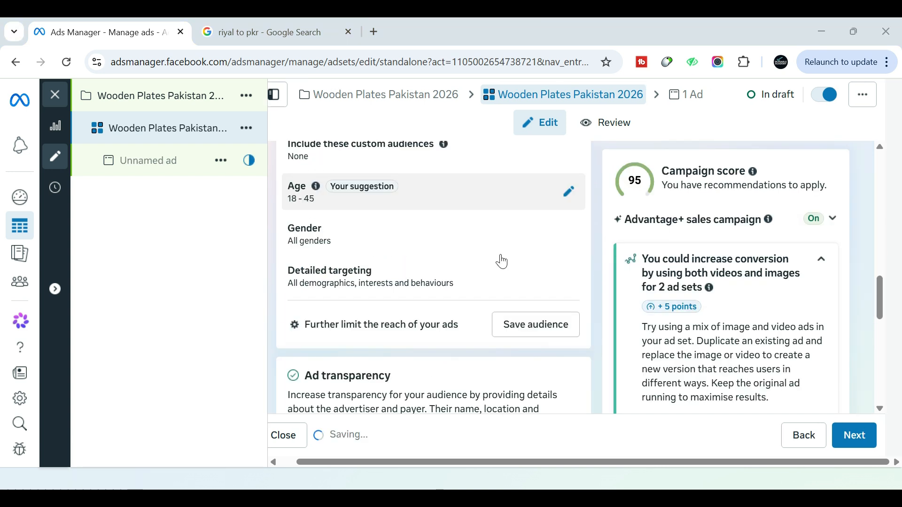
# Continue from the ad set to the ad and name it Wooden Plates Pakistan 2026
pyautogui.scroll(-7, 539, 262)
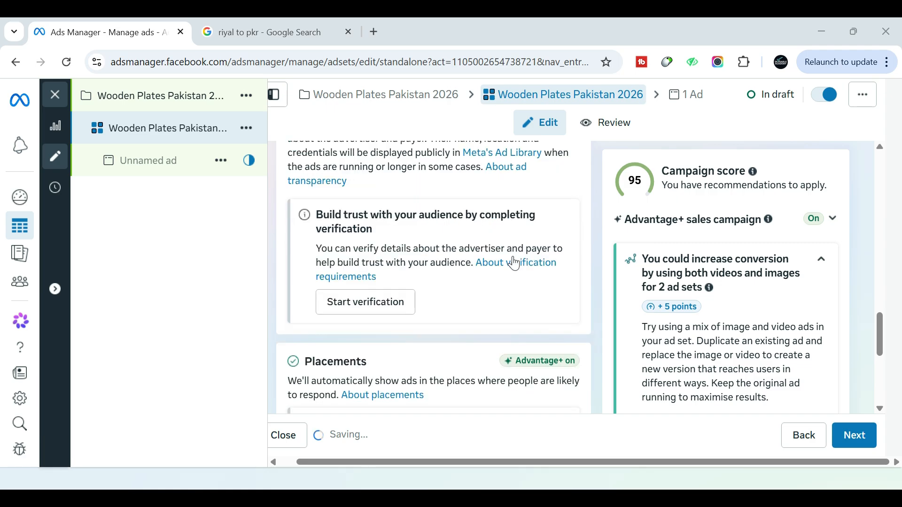
pyautogui.scroll(-3, 507, 264)
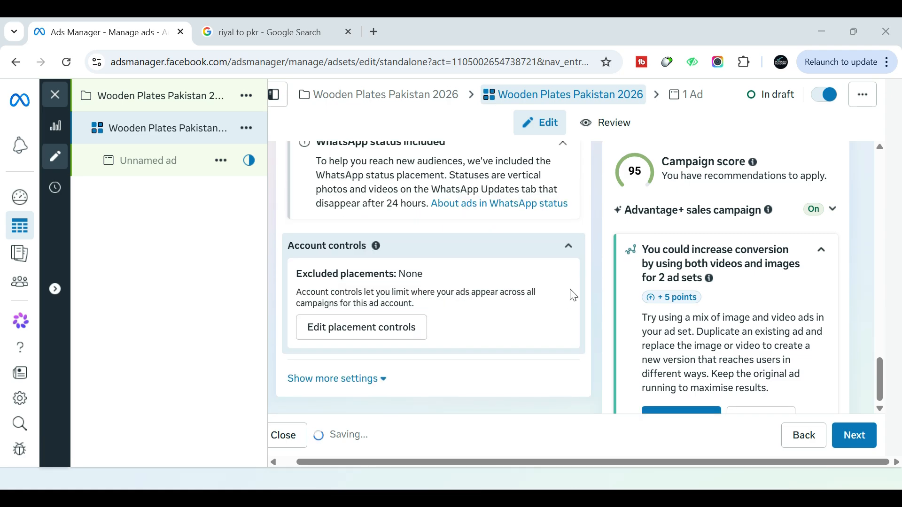
pyautogui.scroll(-3, 843, 350)
pyautogui.scroll(-3, 844, 349)
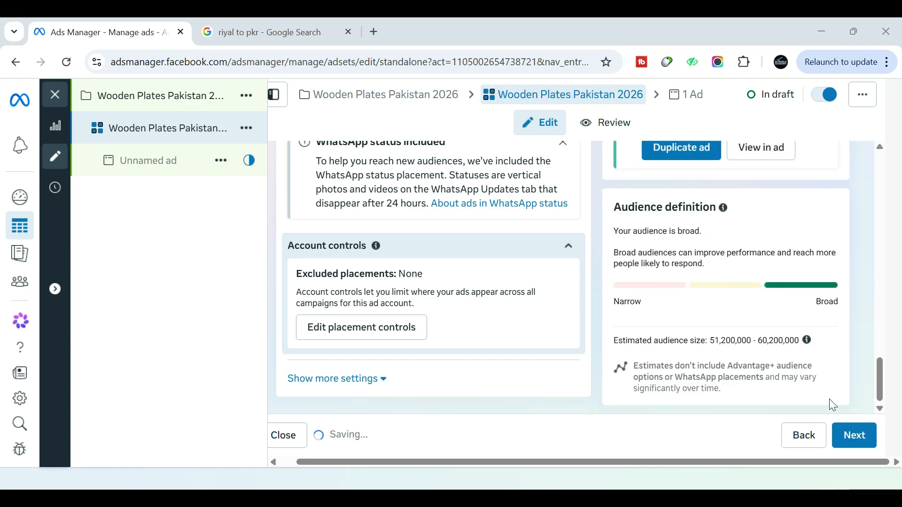
pyautogui.click(853, 440)
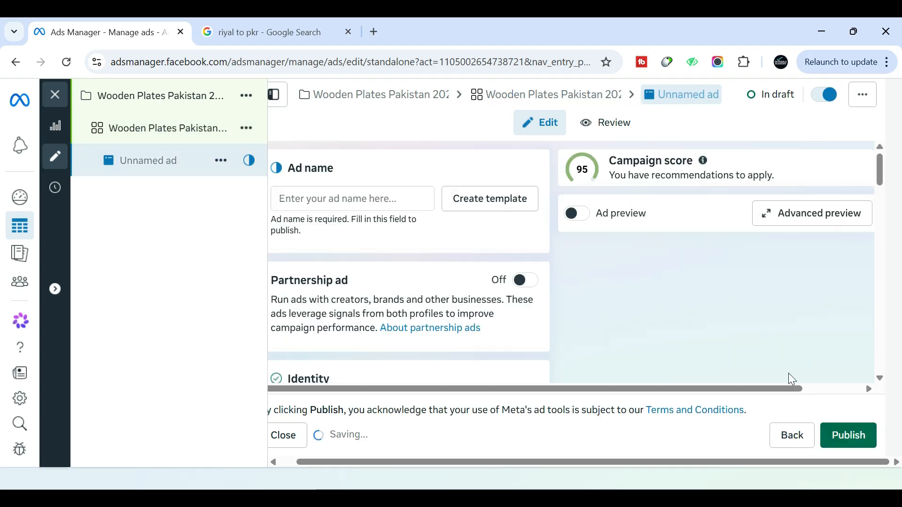
pyautogui.click(333, 198)
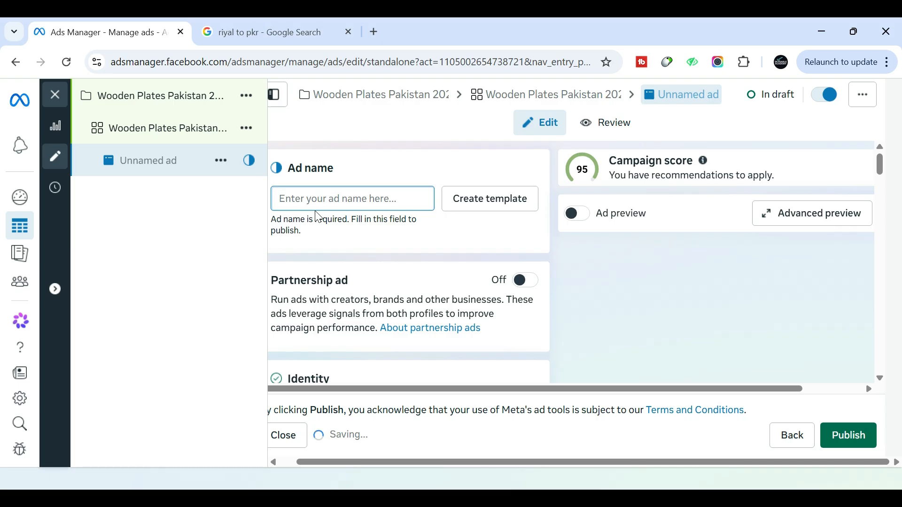
pyautogui.write('Wooden Plates Pakistan 2026')
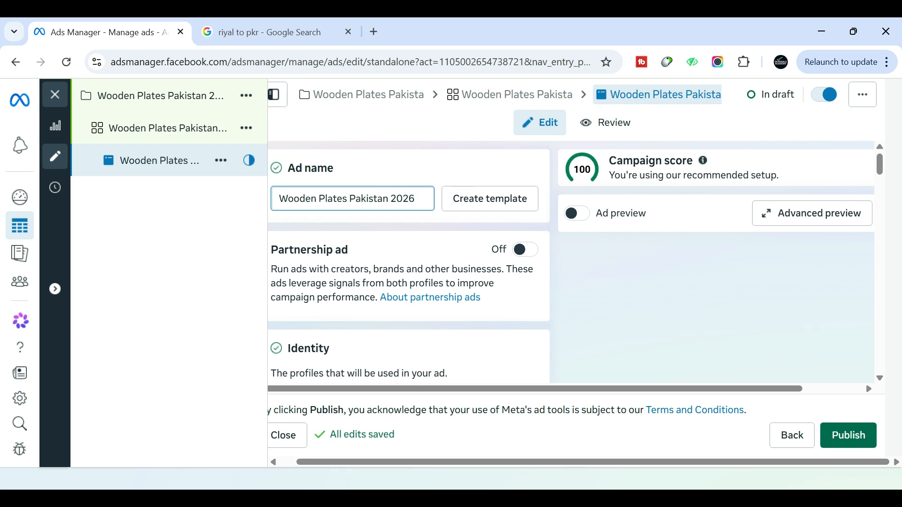
# Turn on the ad preview for the new ad
pyautogui.scroll(-8, 404, 215)
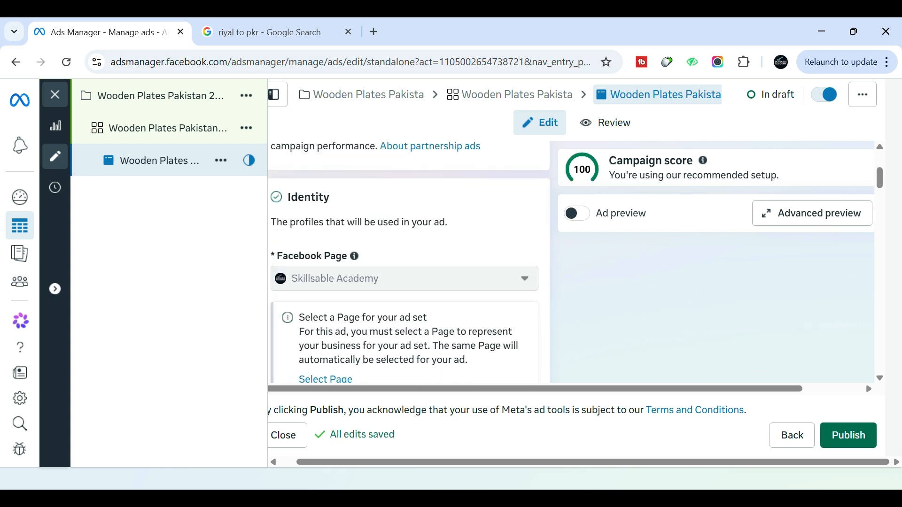
pyautogui.scroll(-9, 422, 243)
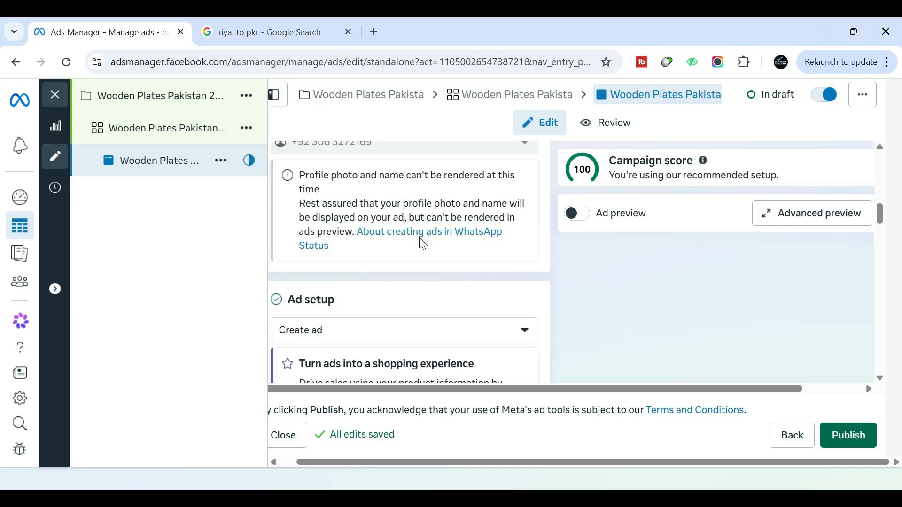
pyautogui.scroll(-3, 423, 243)
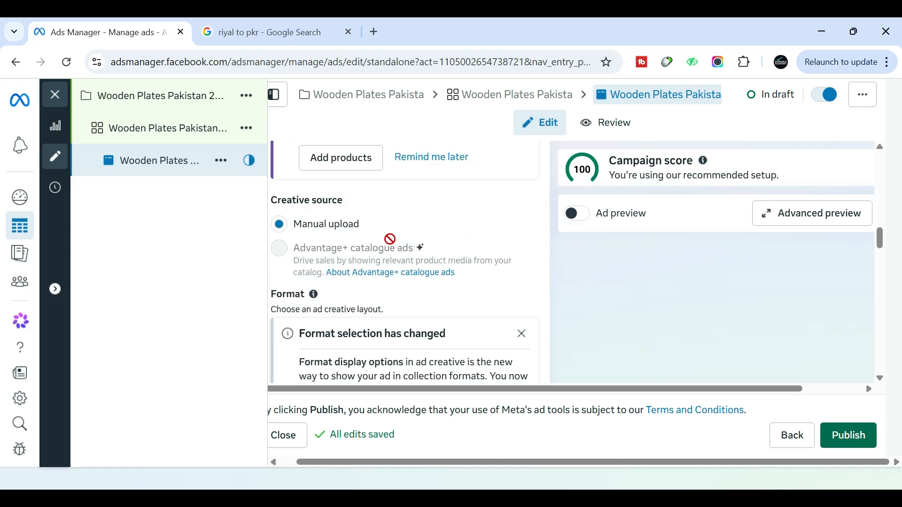
pyautogui.click(574, 216)
# Upload the video How to Sell Wooden Plates on Facebook in 2026.mp4 from Downloads as the ad's media
pyautogui.scroll(-3, 433, 244)
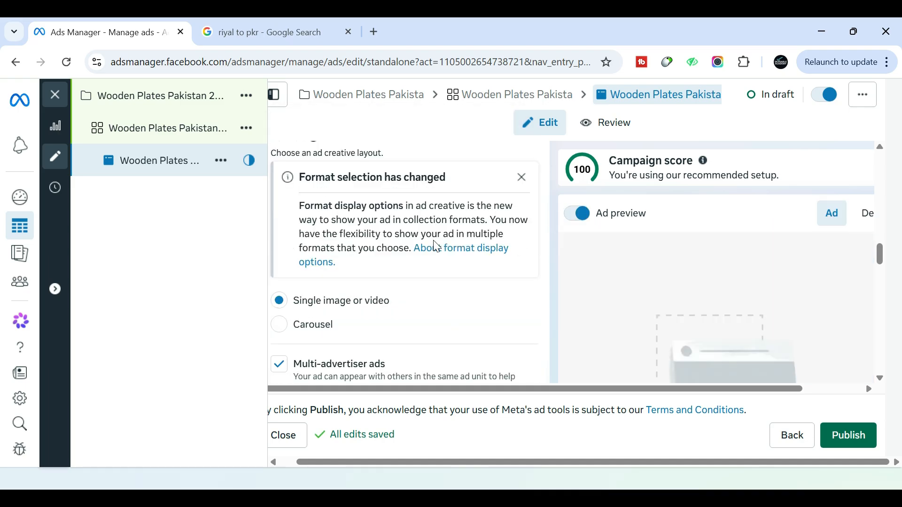
pyautogui.scroll(-3, 435, 248)
pyautogui.click(357, 277)
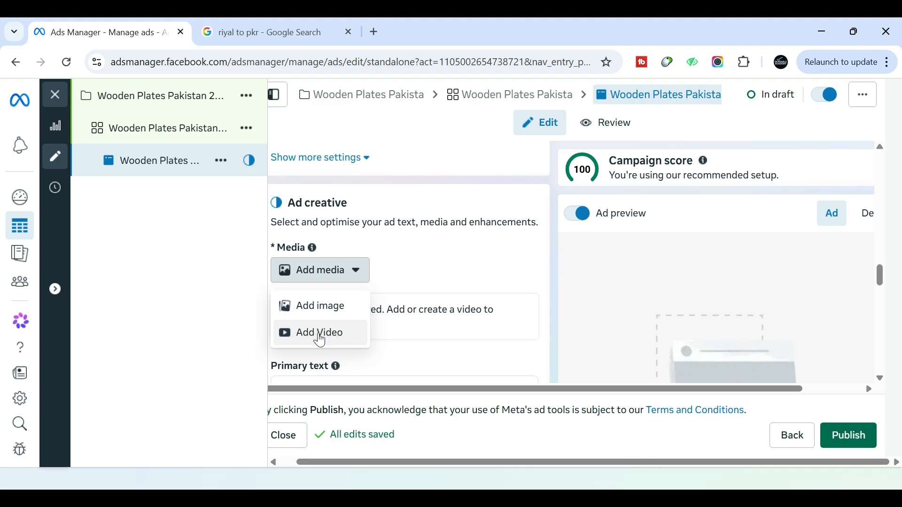
pyautogui.click(321, 336)
pyautogui.click(320, 335)
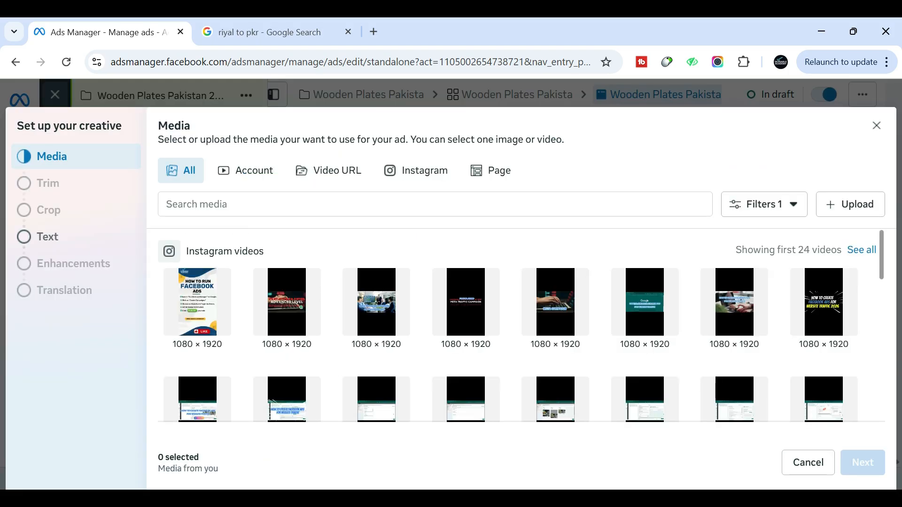
pyautogui.click(866, 212)
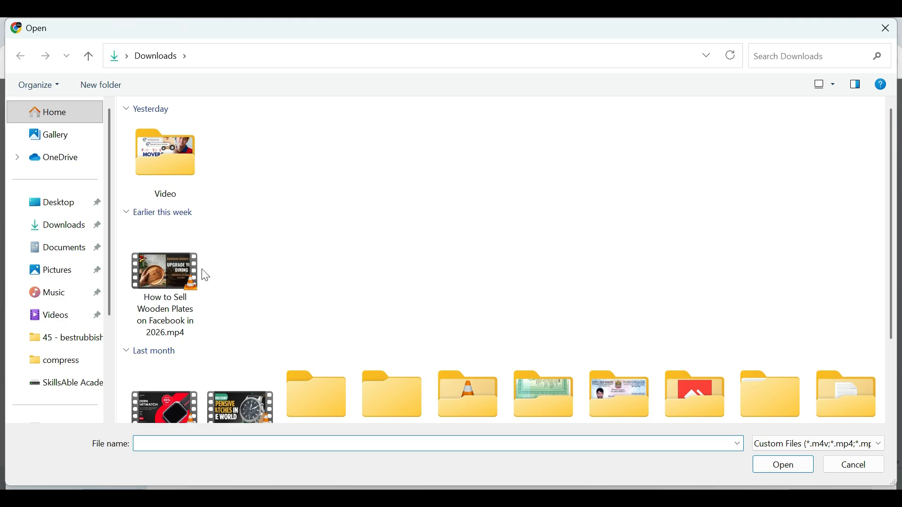
pyautogui.doubleClick(190, 285)
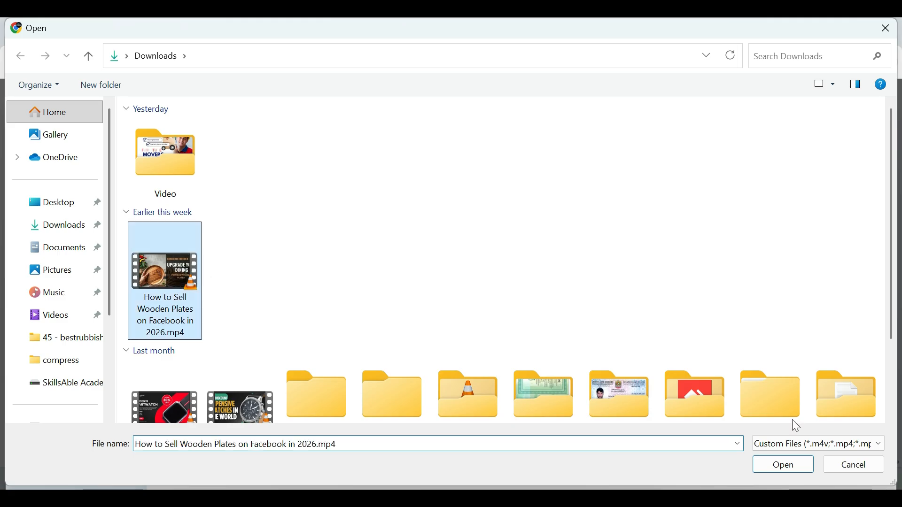
pyautogui.click(783, 469)
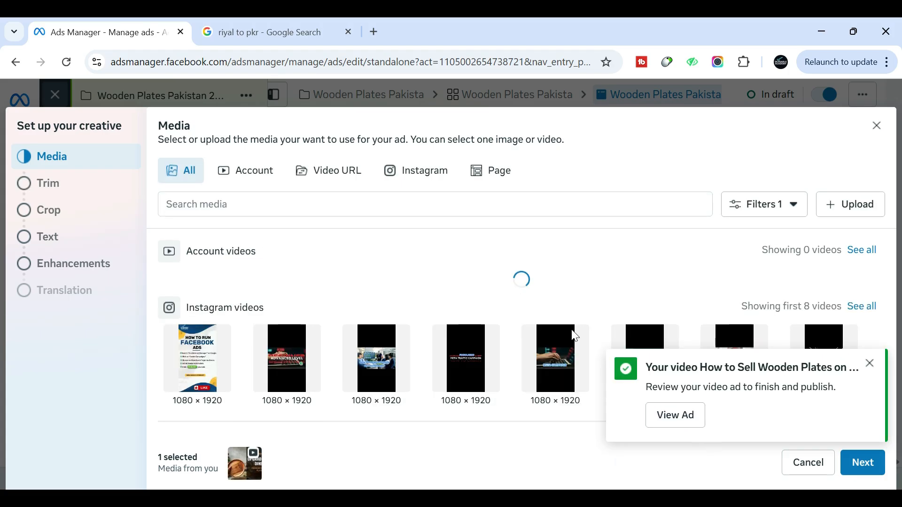
# Proceed with the uploaded video and apply the recommended 9:16 vertical and 1:1 square placement crops
pyautogui.click(877, 469)
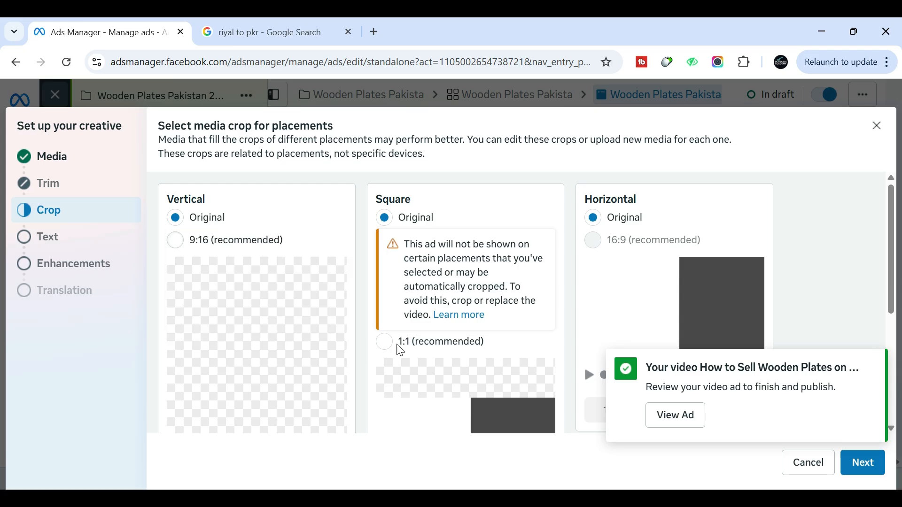
pyautogui.click(429, 341)
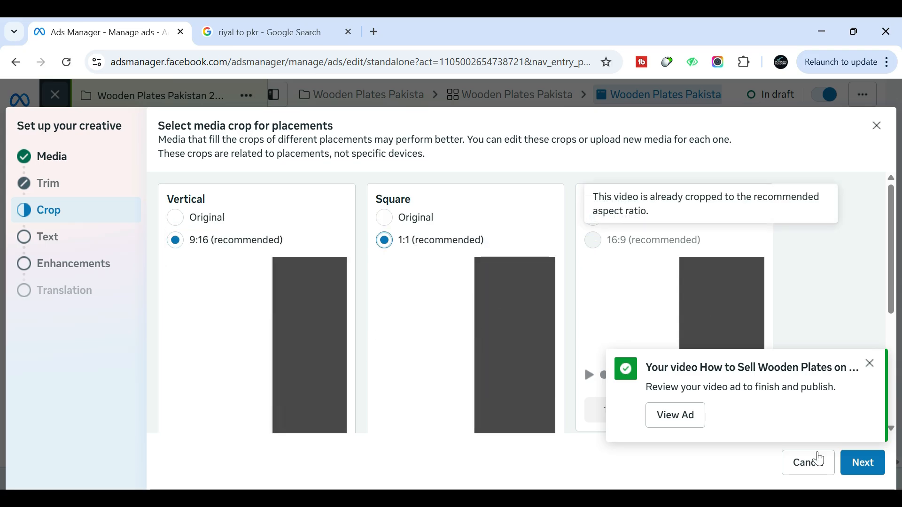
pyautogui.click(863, 472)
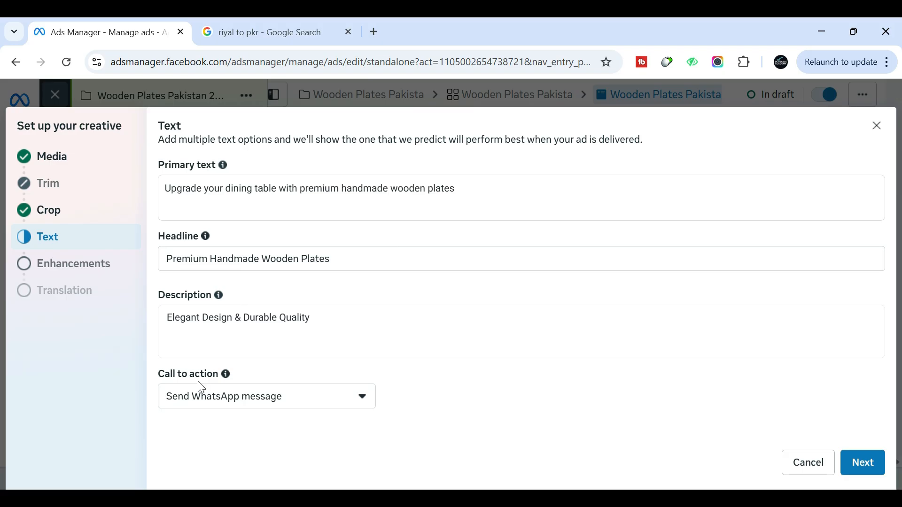
# Choose Send WhatsApp message as the ad's call to action and accept the ad text
pyautogui.click(227, 399)
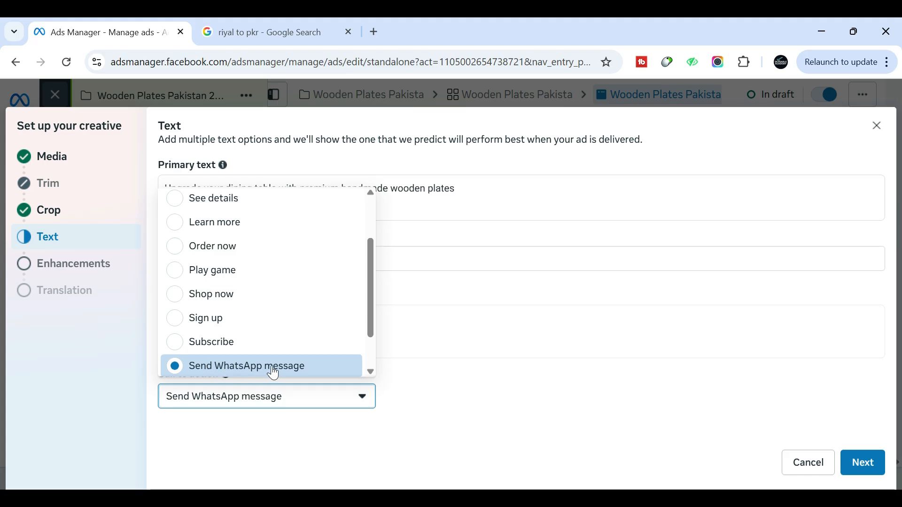
pyautogui.click(244, 369)
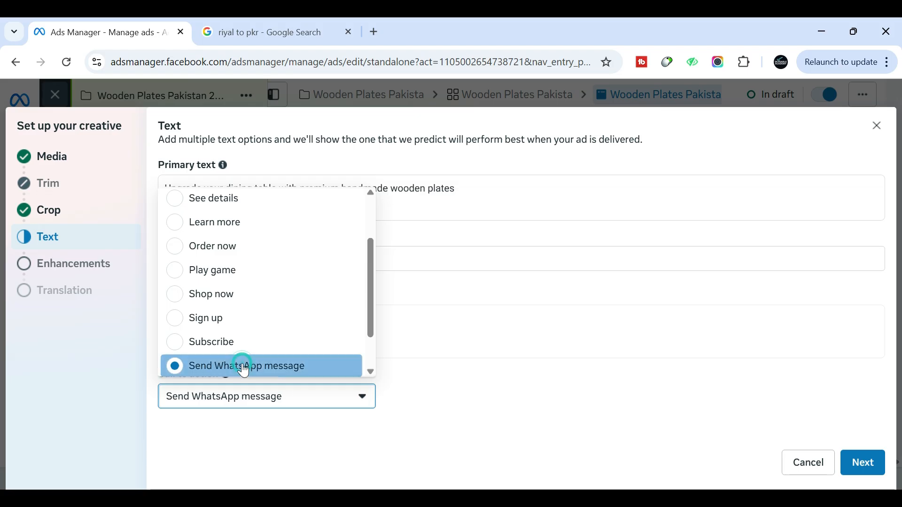
pyautogui.click(872, 467)
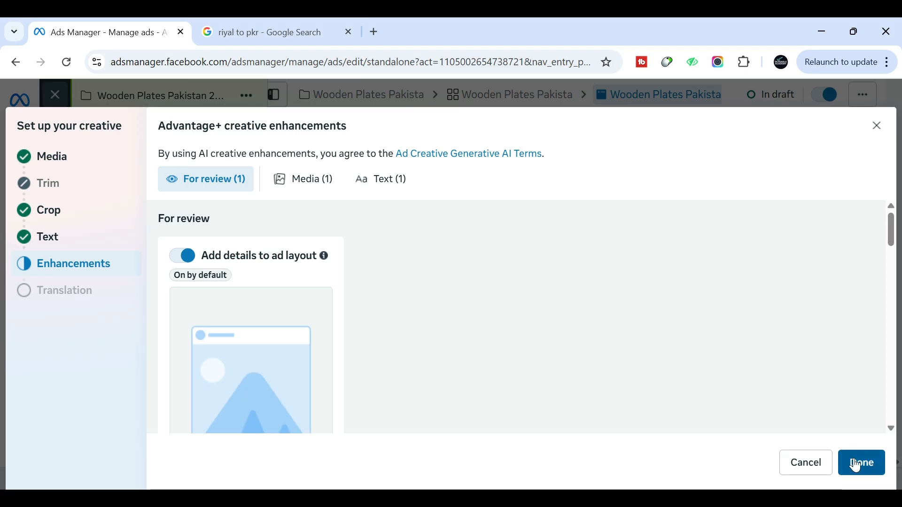
# Play the Facebook Feed preview of the video ad in the advanced preview and save the creative
pyautogui.click(787, 454)
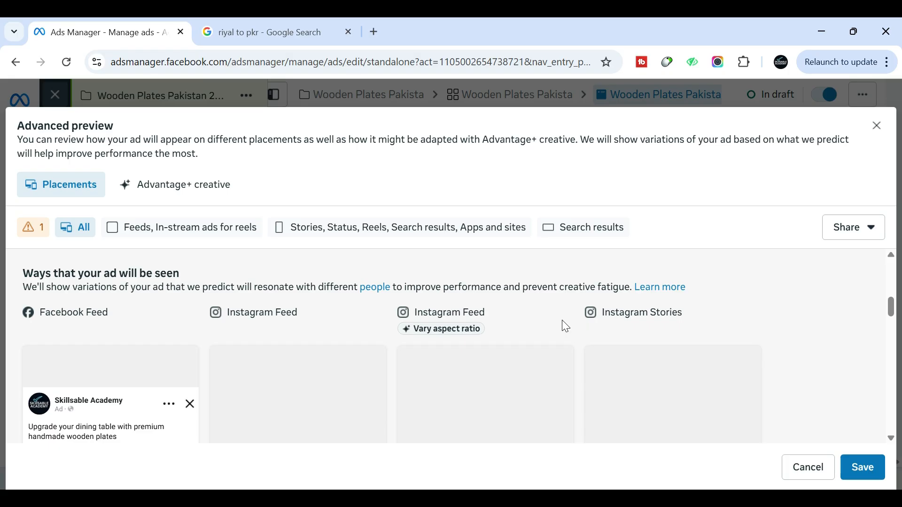
pyautogui.scroll(-5, 563, 321)
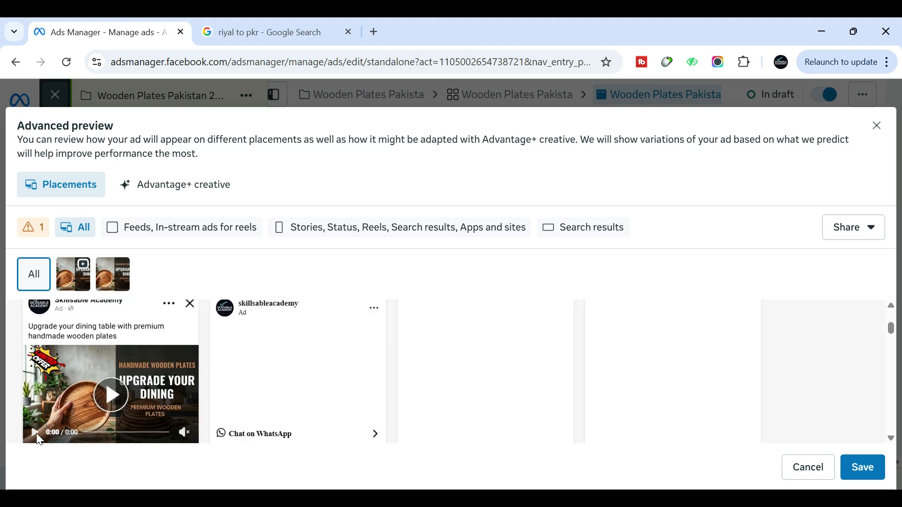
pyautogui.click(36, 434)
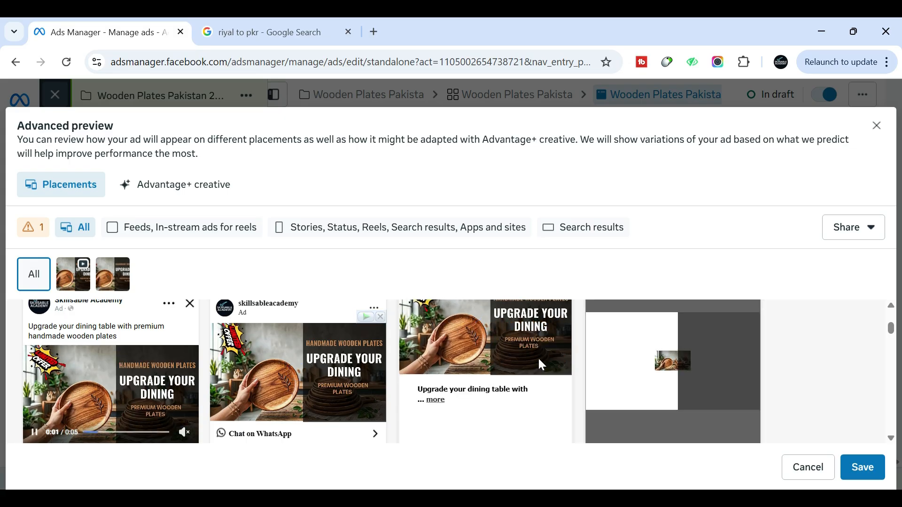
pyautogui.click(865, 469)
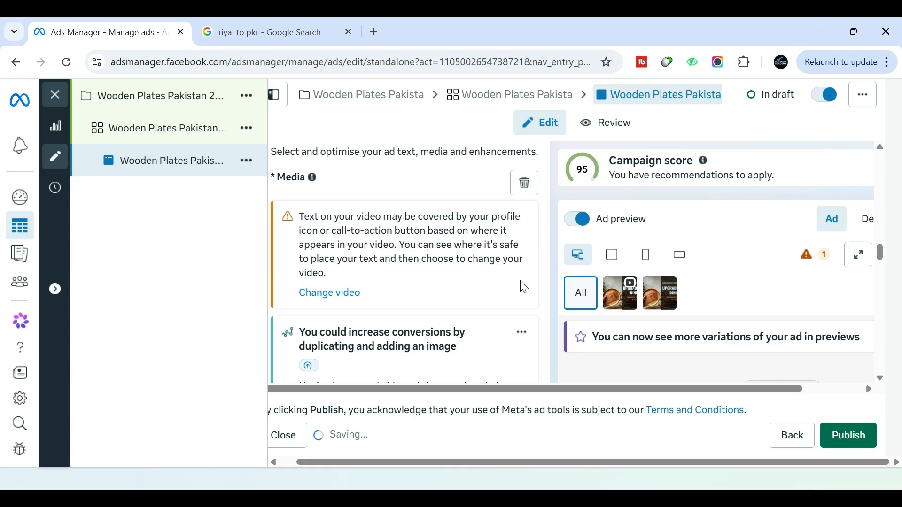
# Review the ad's call to action and creative enhancement settings
pyautogui.scroll(-10, 540, 278)
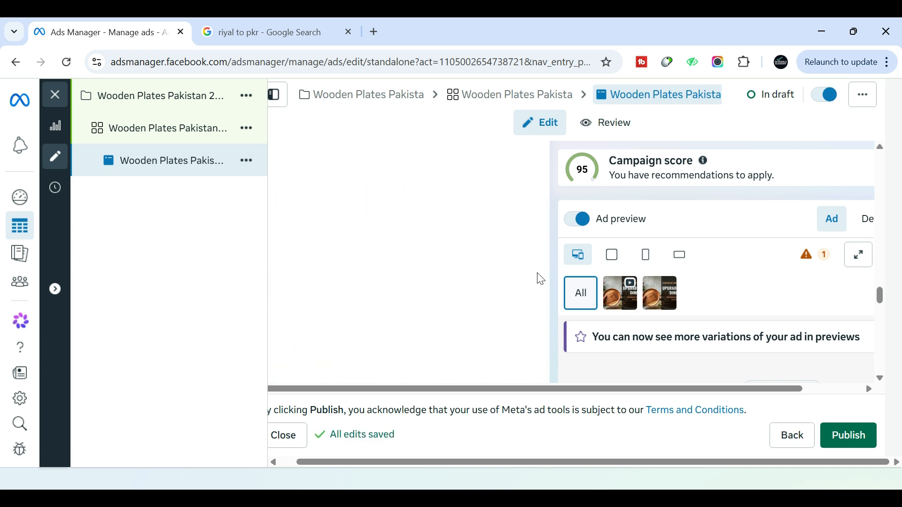
pyautogui.scroll(-1, 371, 297)
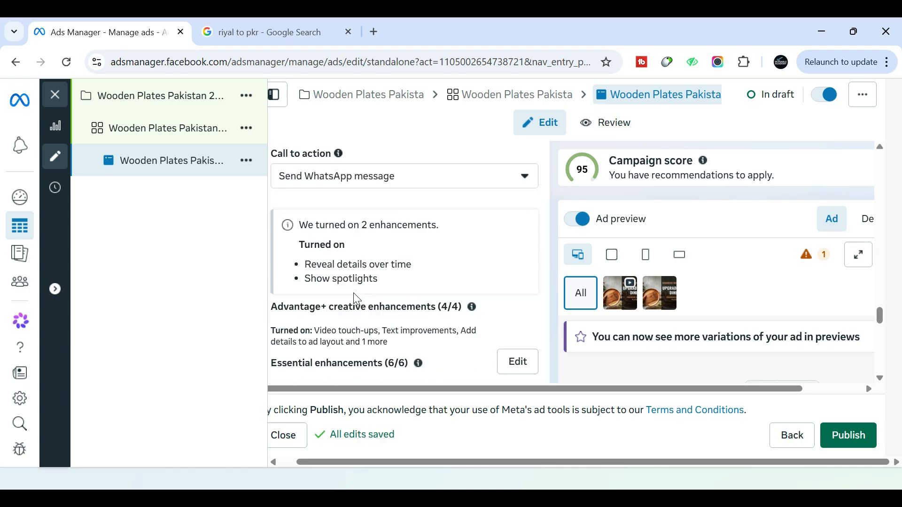
pyautogui.scroll(-1, 357, 299)
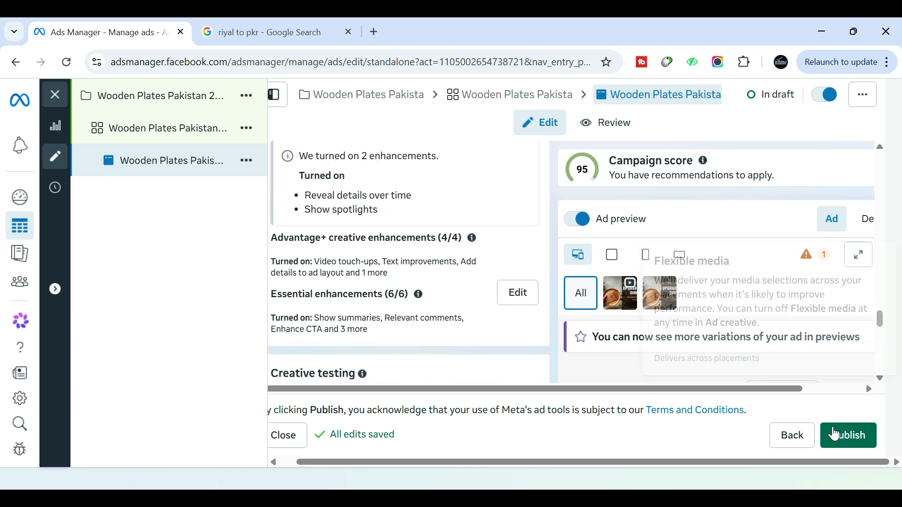